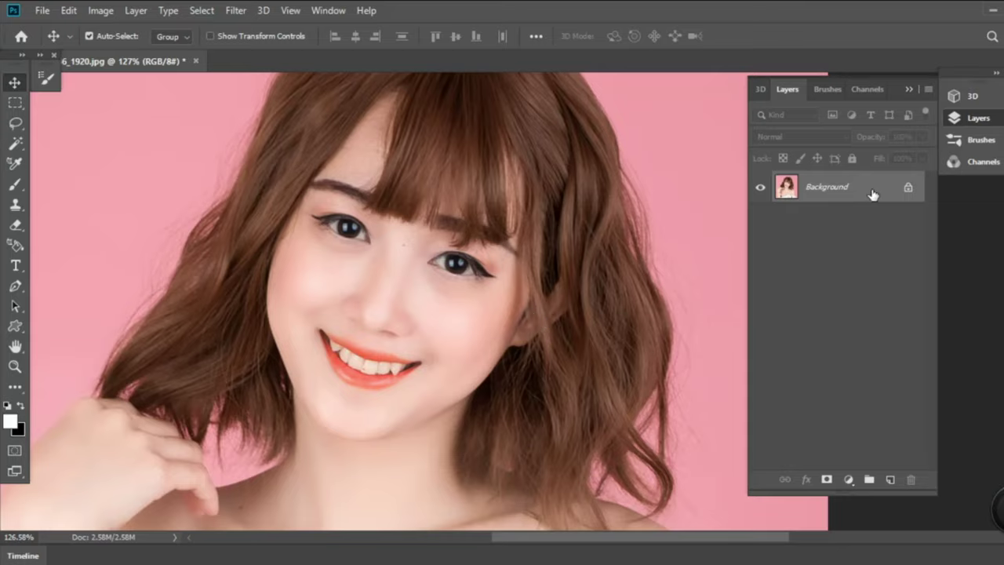
- Duplicate the portrait to Layer 1 and apply Camera Raw with Highlights -100, Shadows +100
key(ctrl+j)
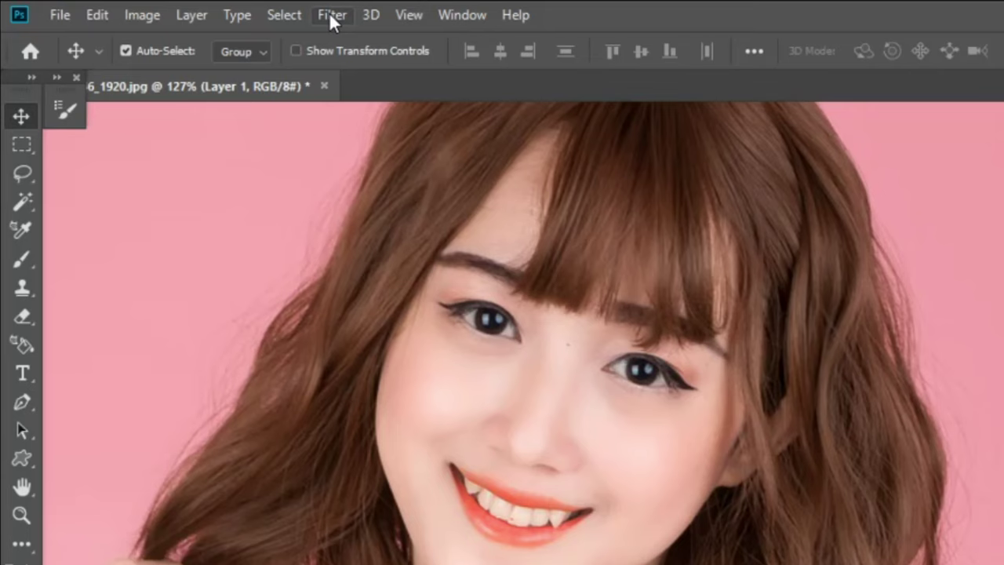
click(236, 11)
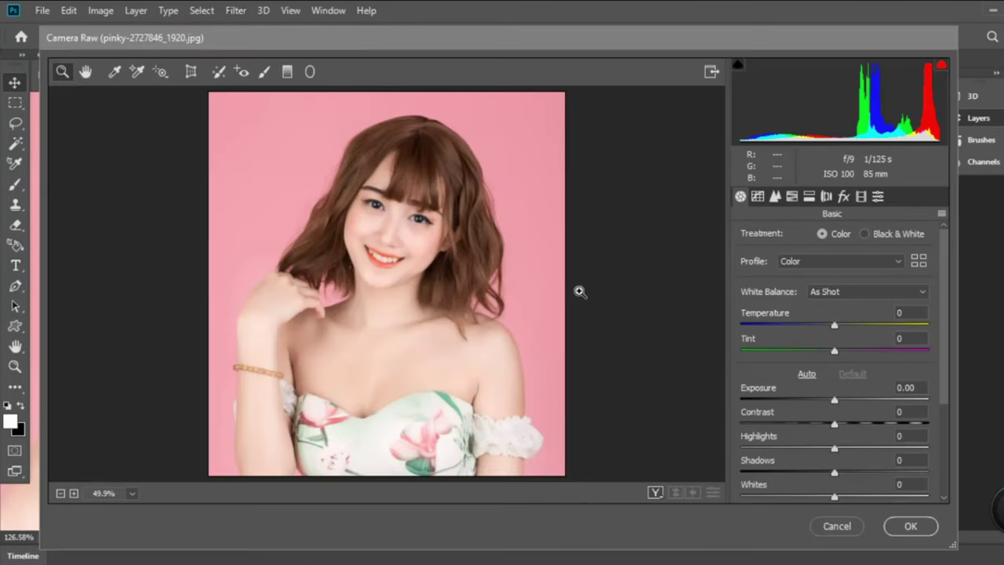
click(400, 248)
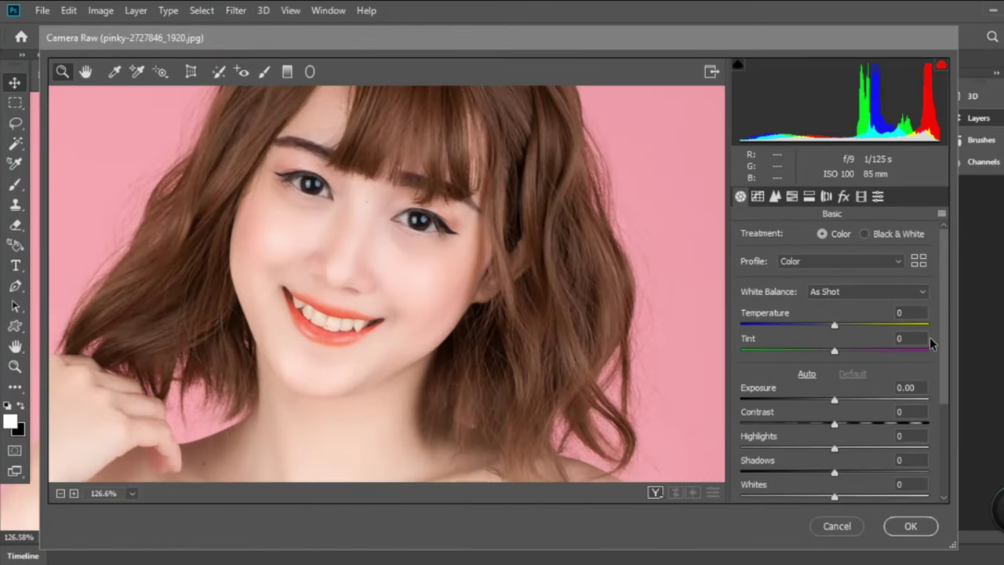
drag(946, 349, 946, 383)
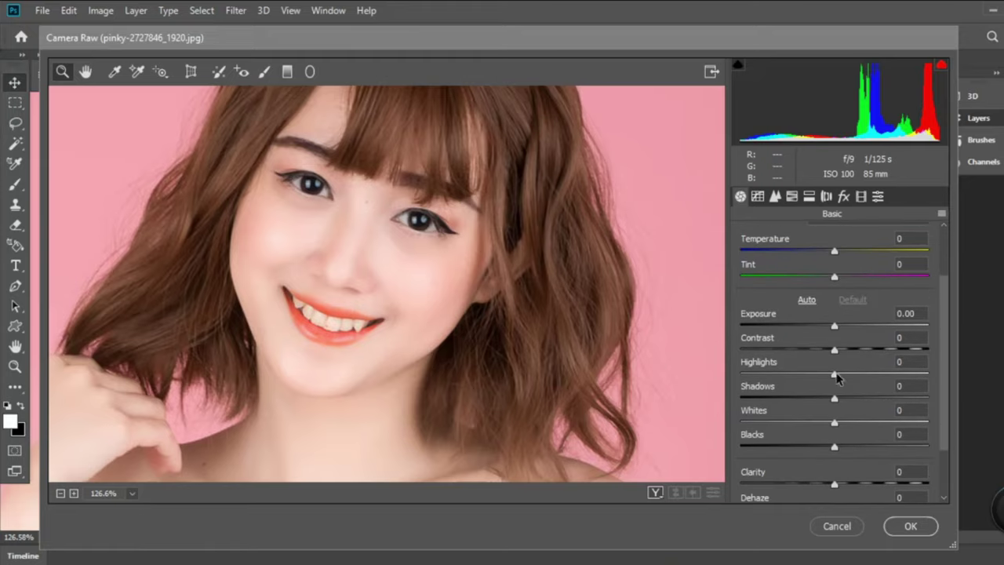
drag(835, 374, 714, 377)
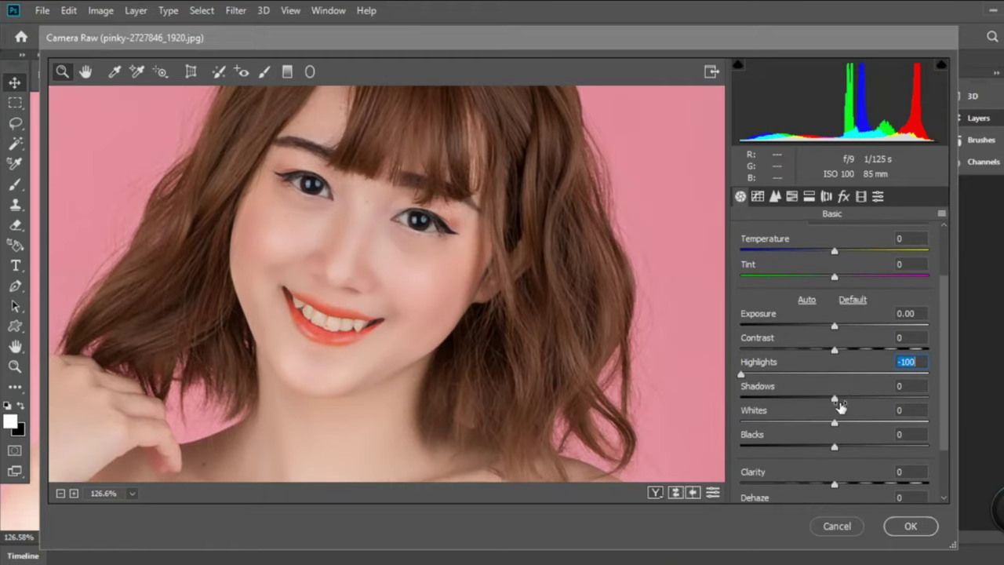
drag(835, 399, 936, 400)
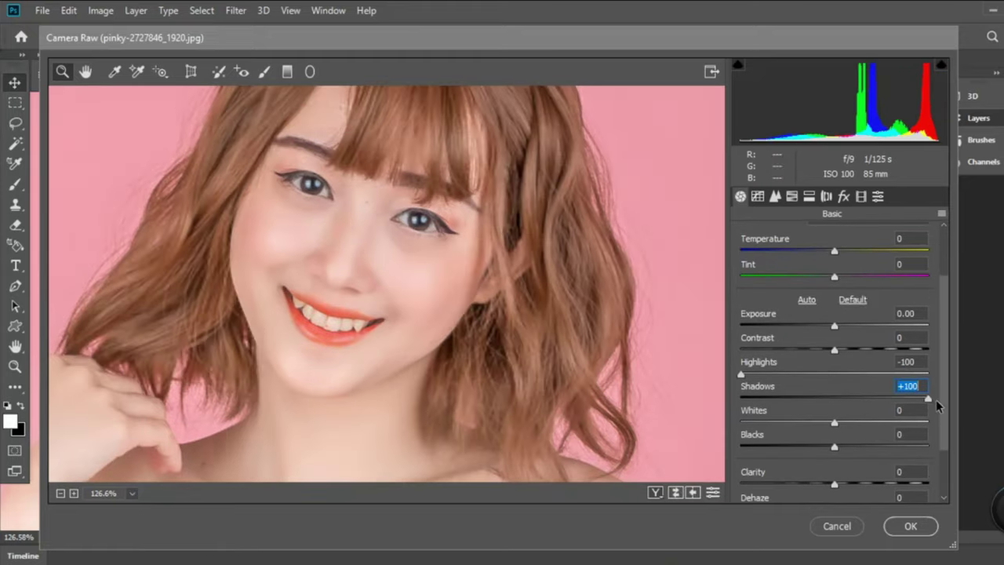
click(910, 527)
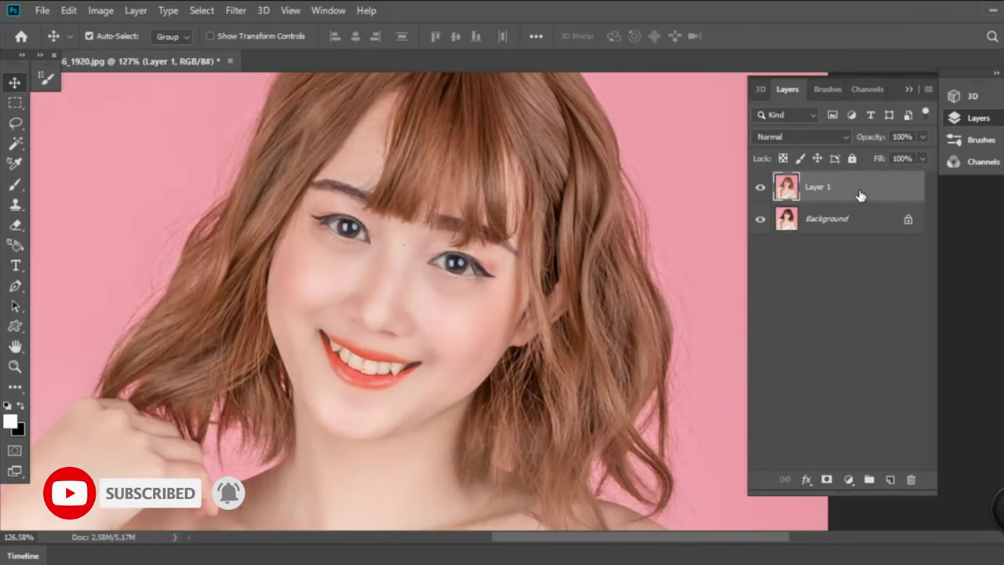
- Duplicate Layer 1 and apply the basic Sharpen filter to the copy
key(ctrl+j)
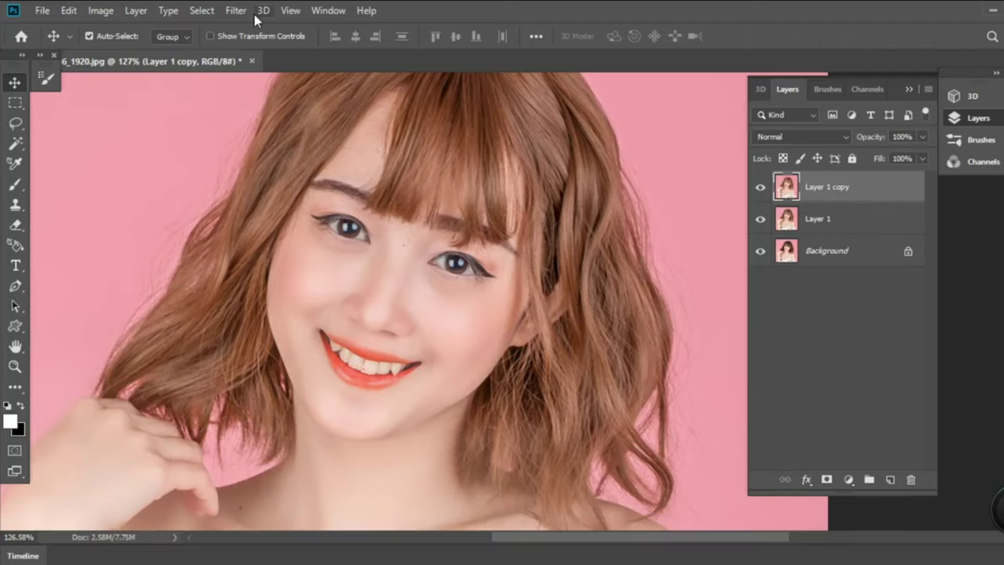
click(242, 12)
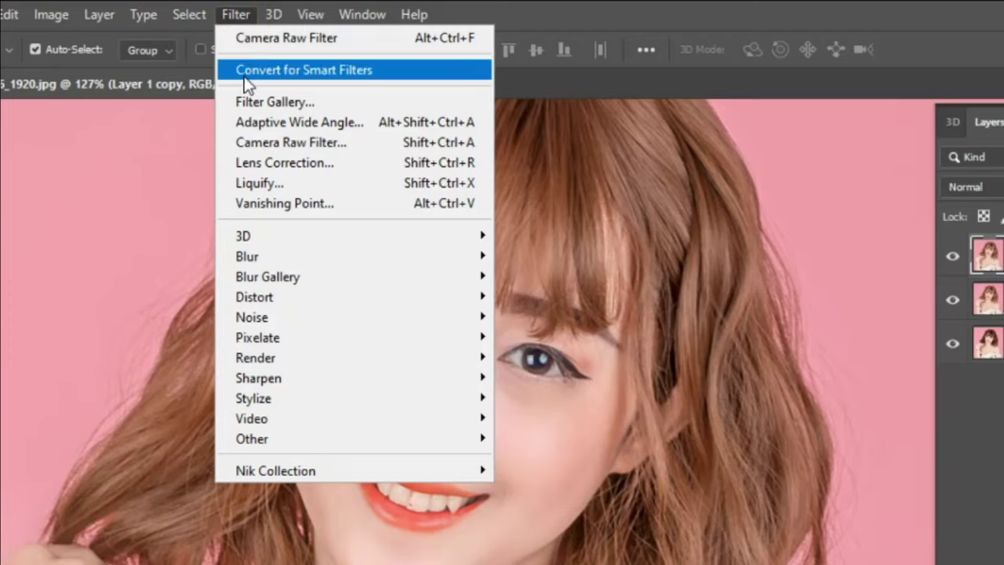
mouse_move(259, 378)
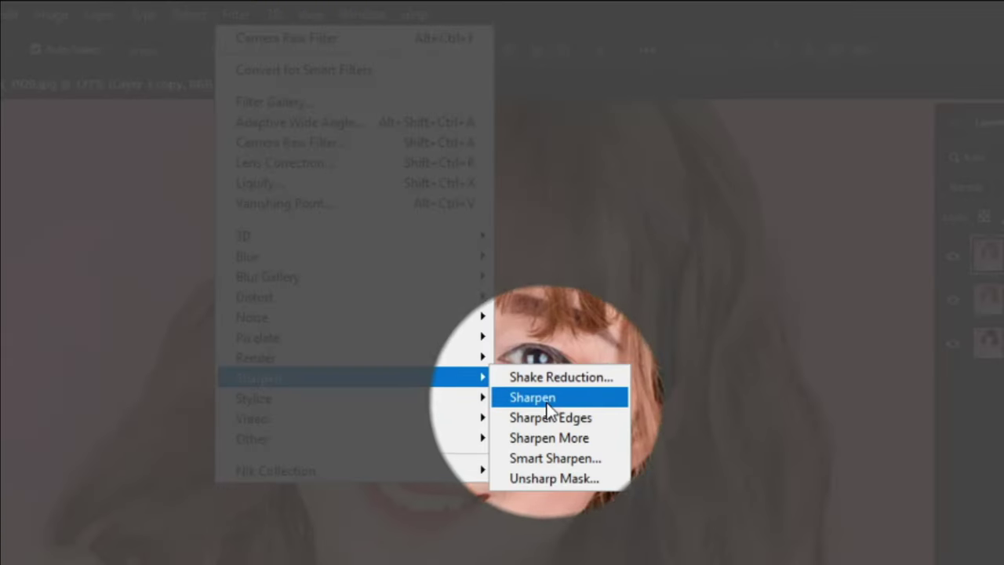
click(537, 397)
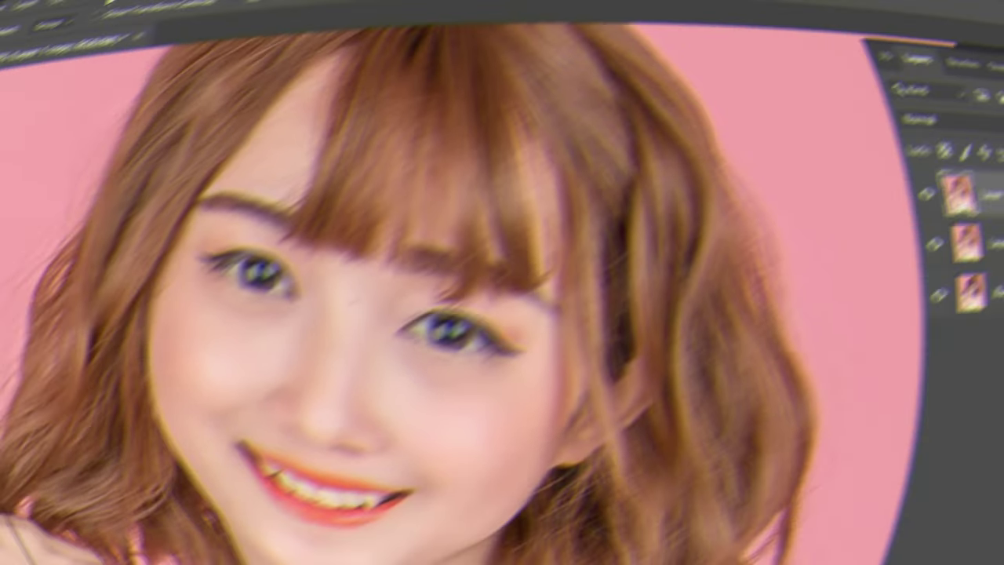
- Apply an Unsharp Mask of 160% to the copy
click(165, 12)
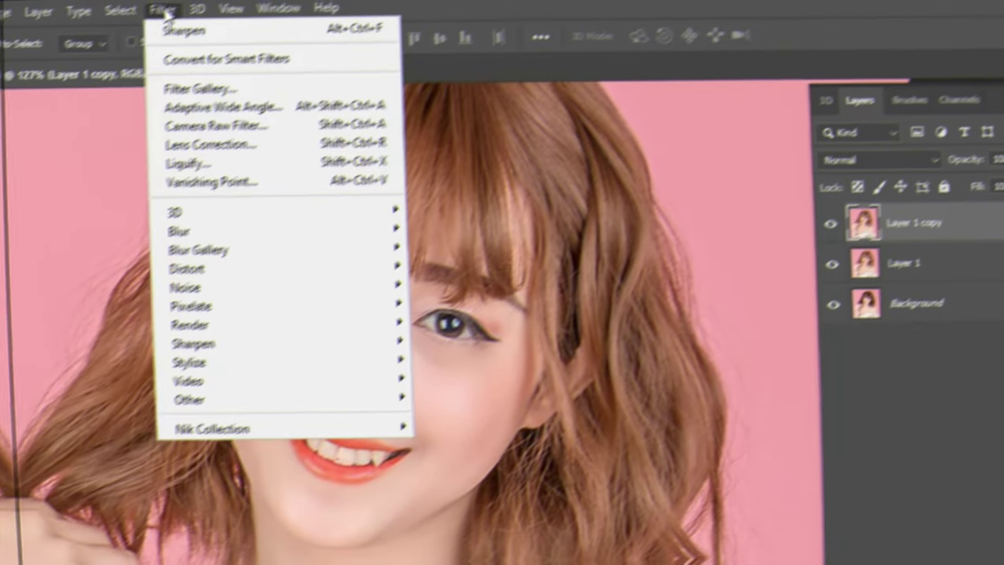
mouse_move(183, 345)
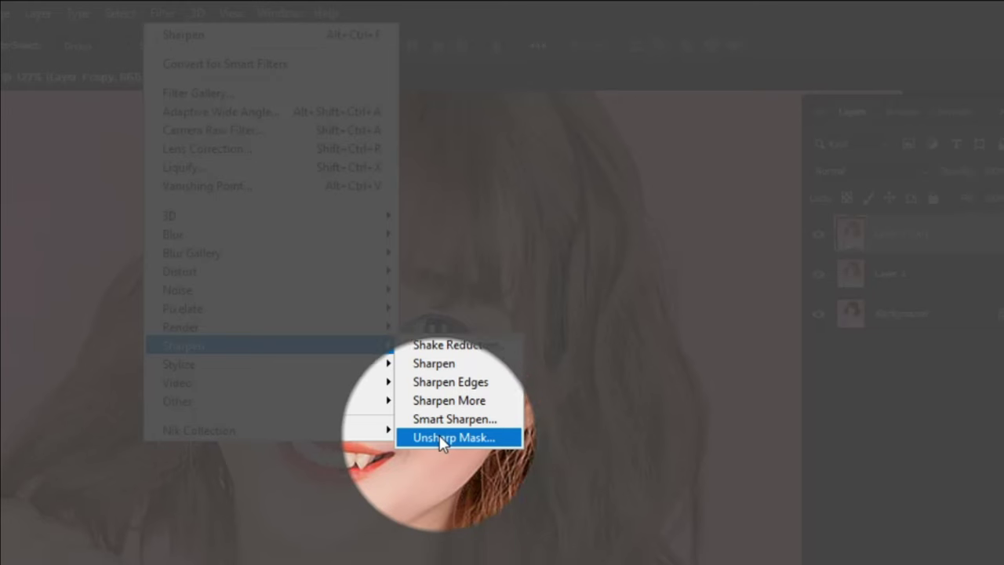
click(439, 436)
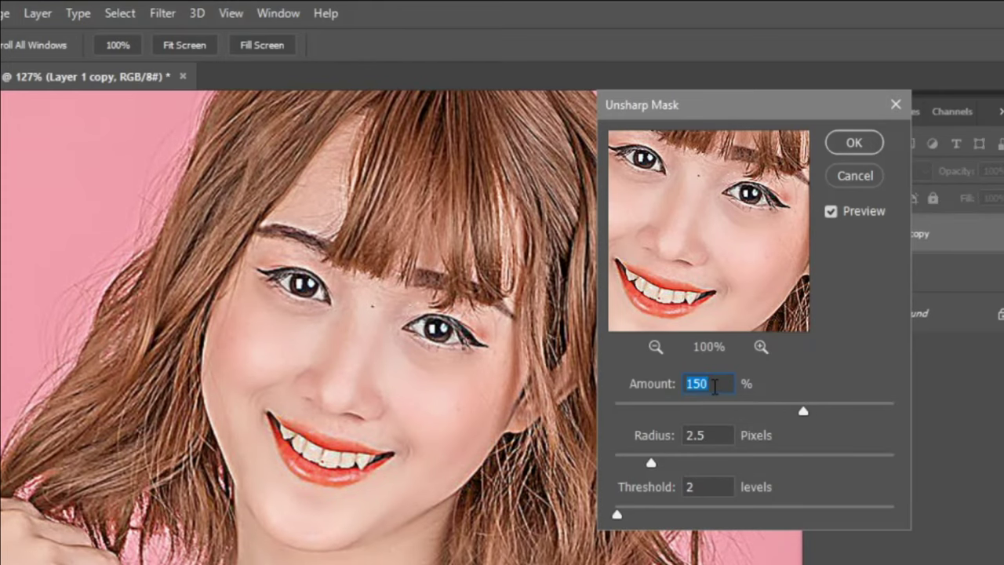
drag(714, 388, 694, 388)
text(160)
click(849, 145)
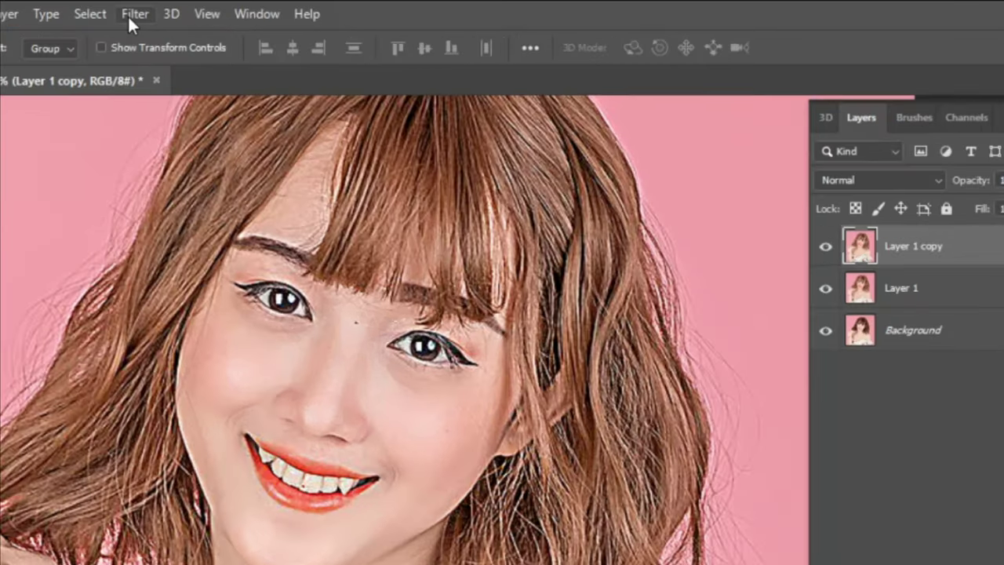
- Apply a 2 px High Pass to Layer 1 copy and set its blend mode to Soft Light
click(233, 12)
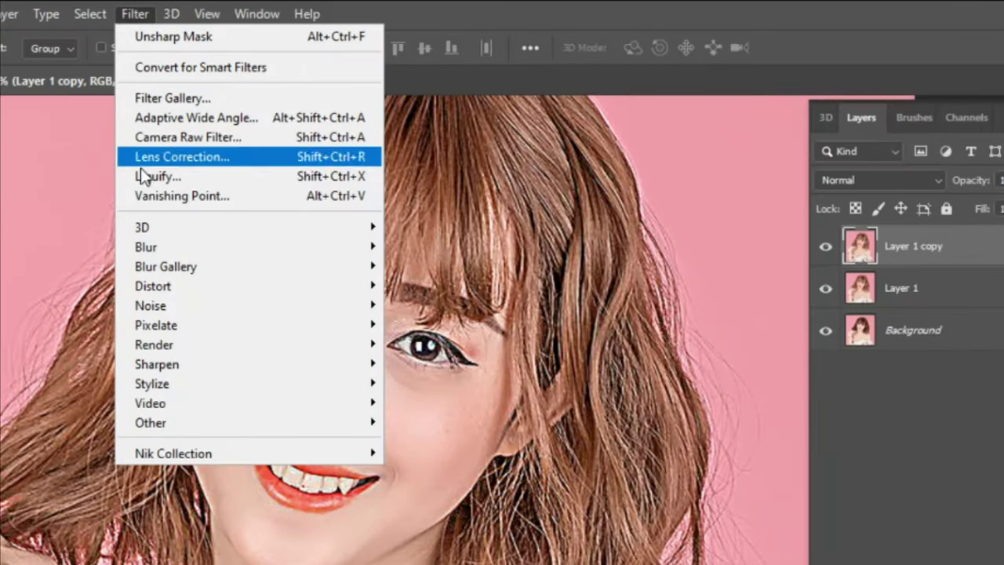
mouse_move(151, 423)
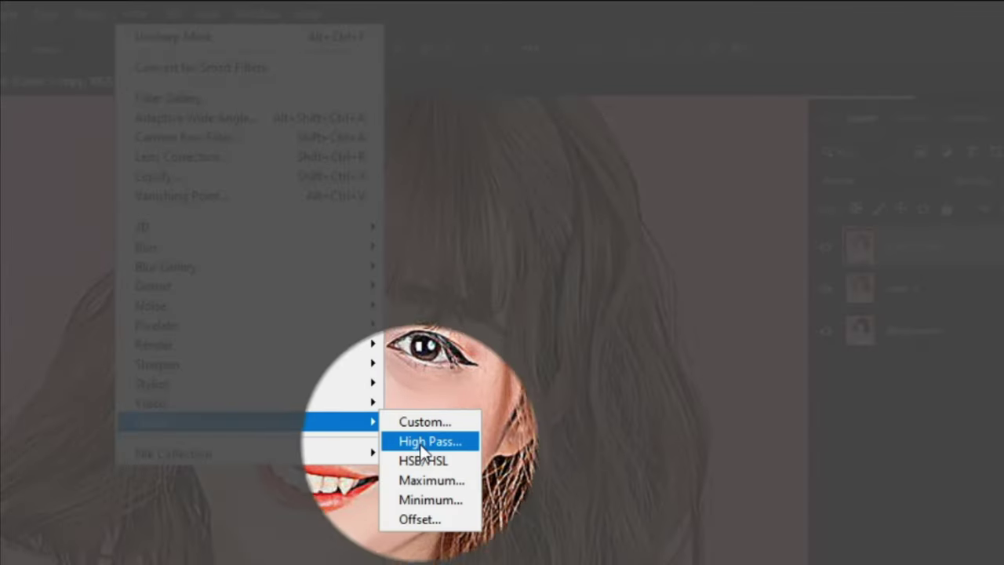
click(420, 444)
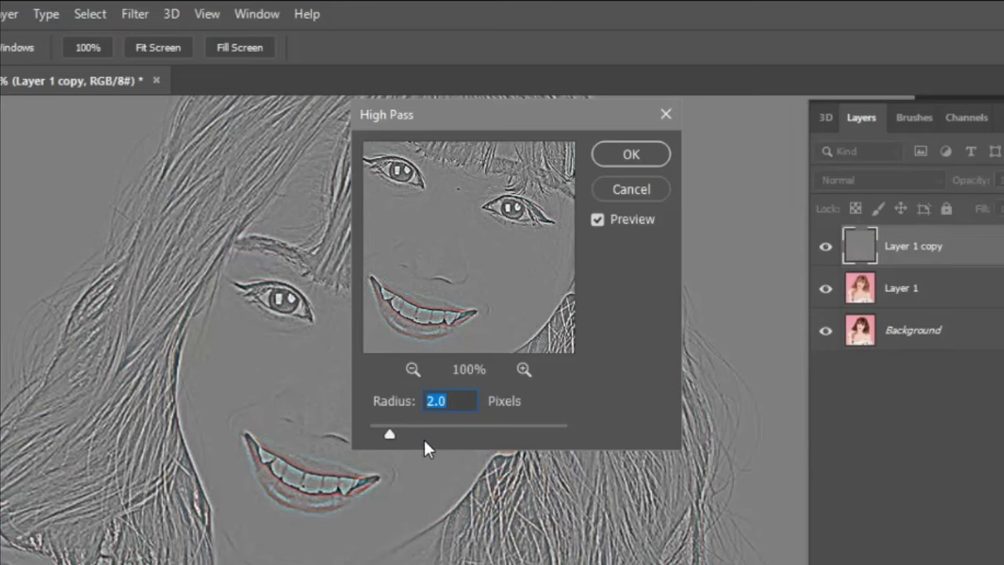
click(606, 158)
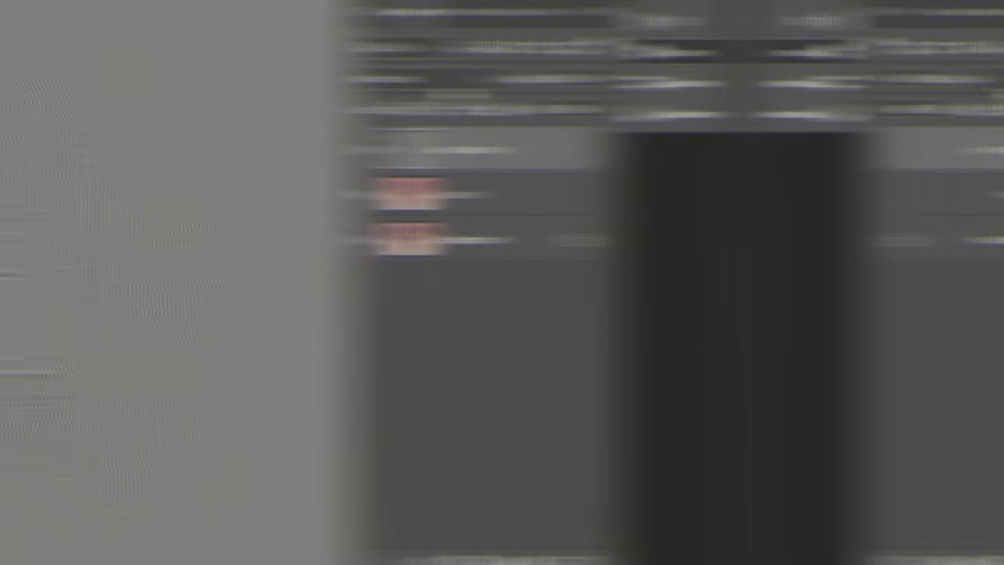
click(718, 80)
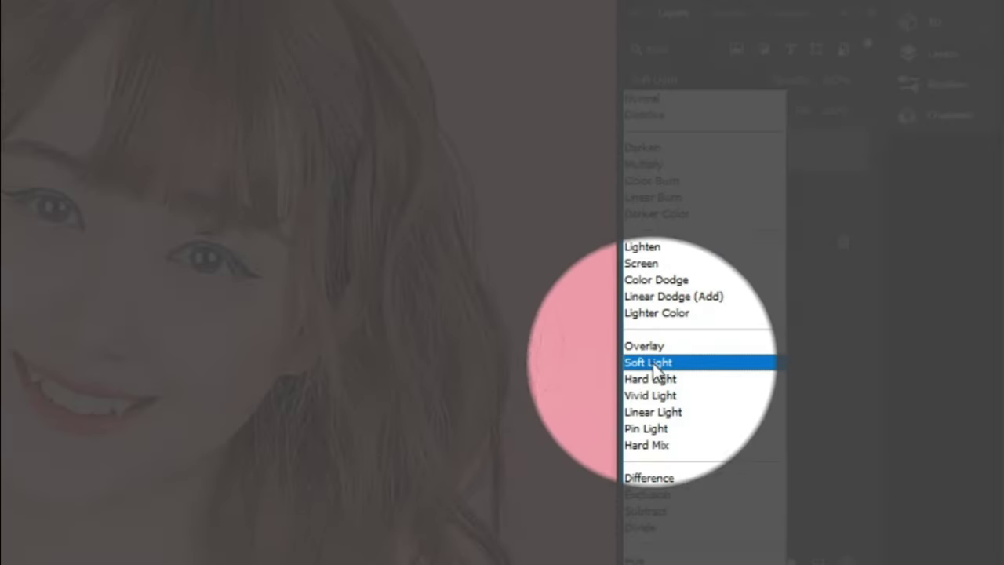
click(652, 361)
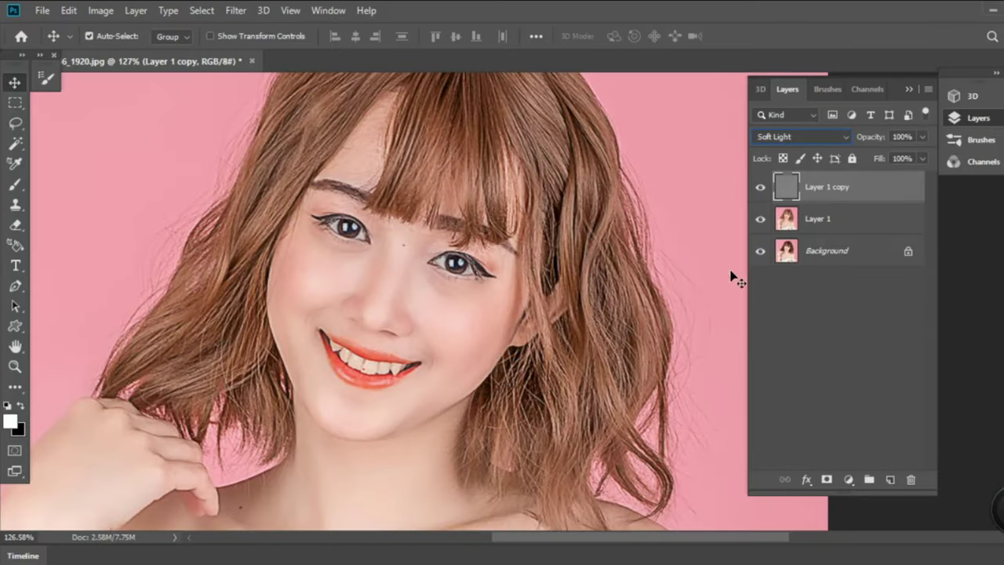
- Merge Layer 1 copy with Layer 1
shift+click(842, 225)
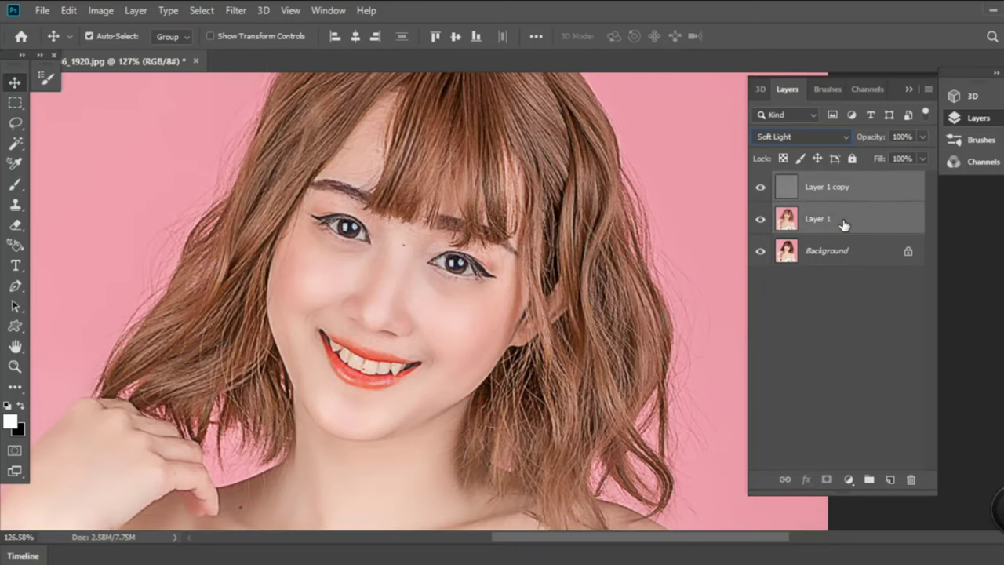
right_click(841, 224)
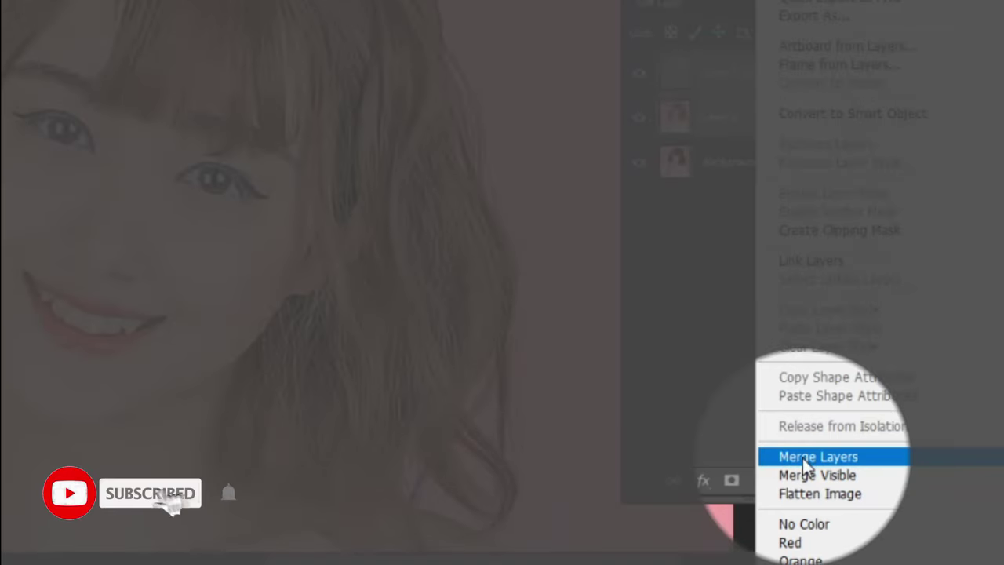
click(803, 458)
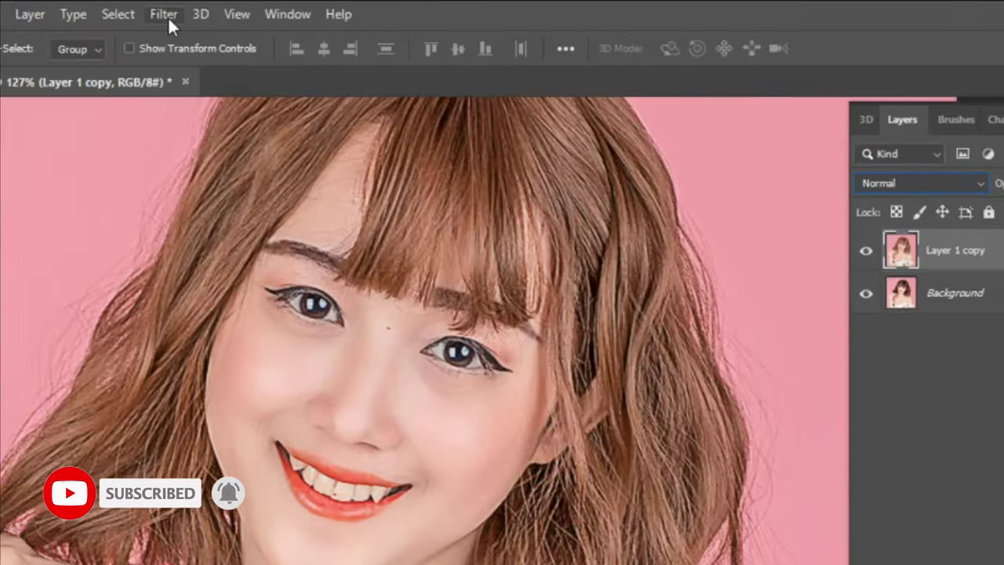
- Apply an Anisotropic Diffuse filter, then rotate the canvas view about 79° to frame the face
click(168, 16)
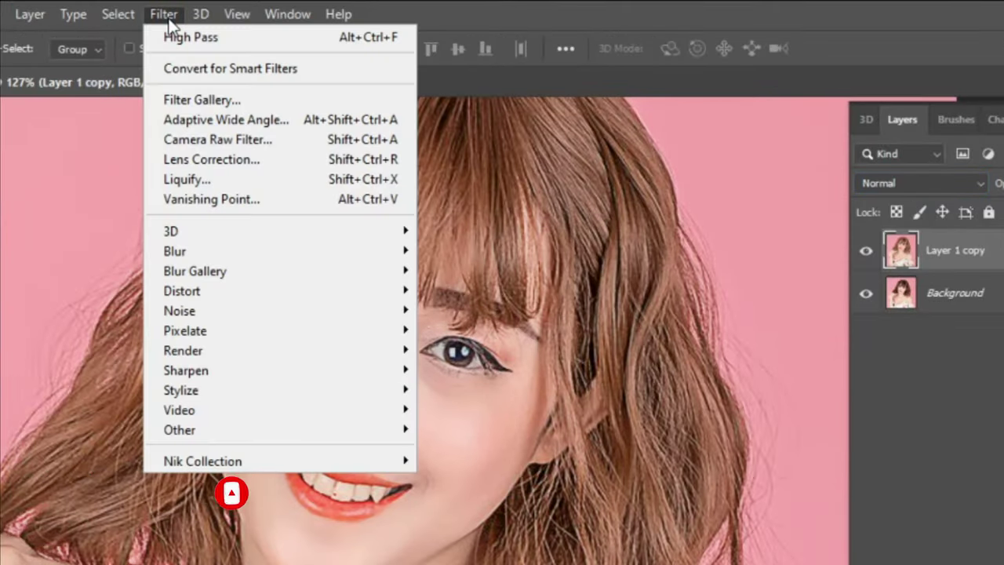
mouse_move(181, 390)
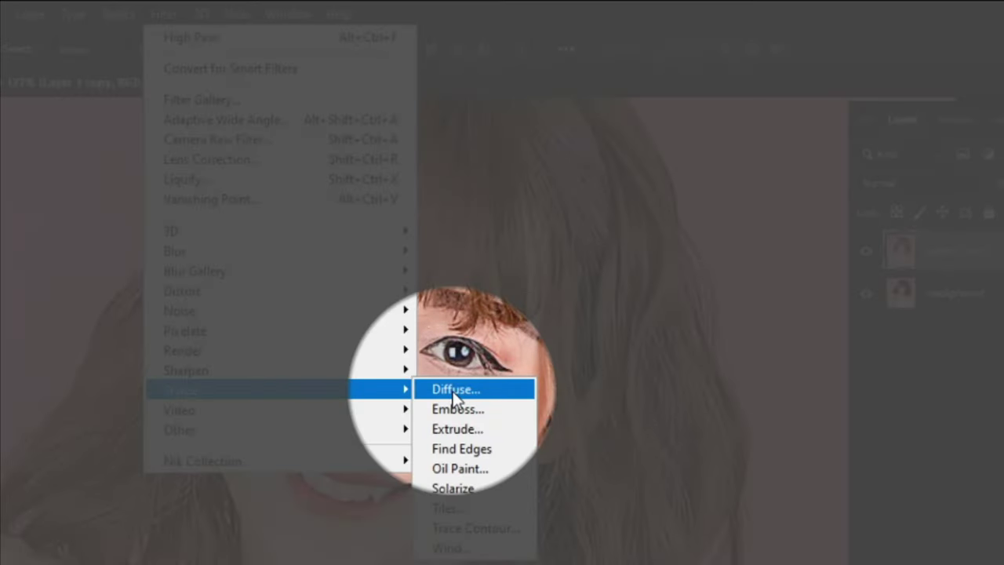
click(455, 389)
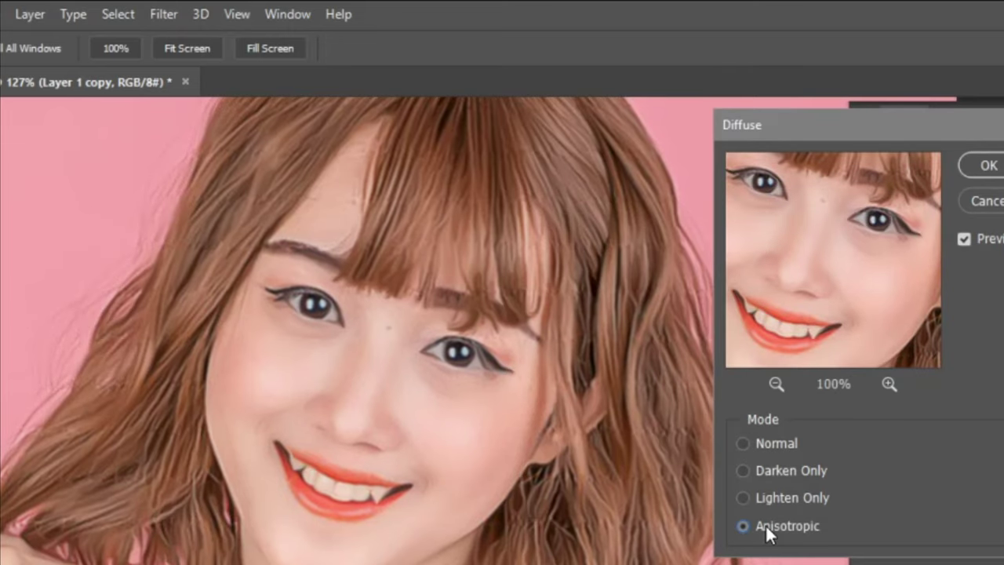
click(993, 166)
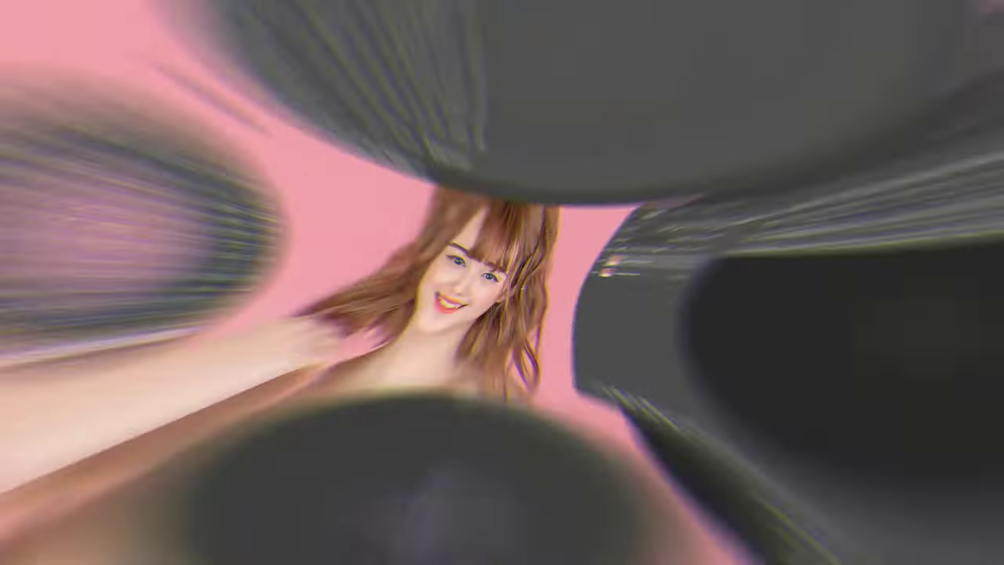
key(r)
drag(587, 290, 529, 277)
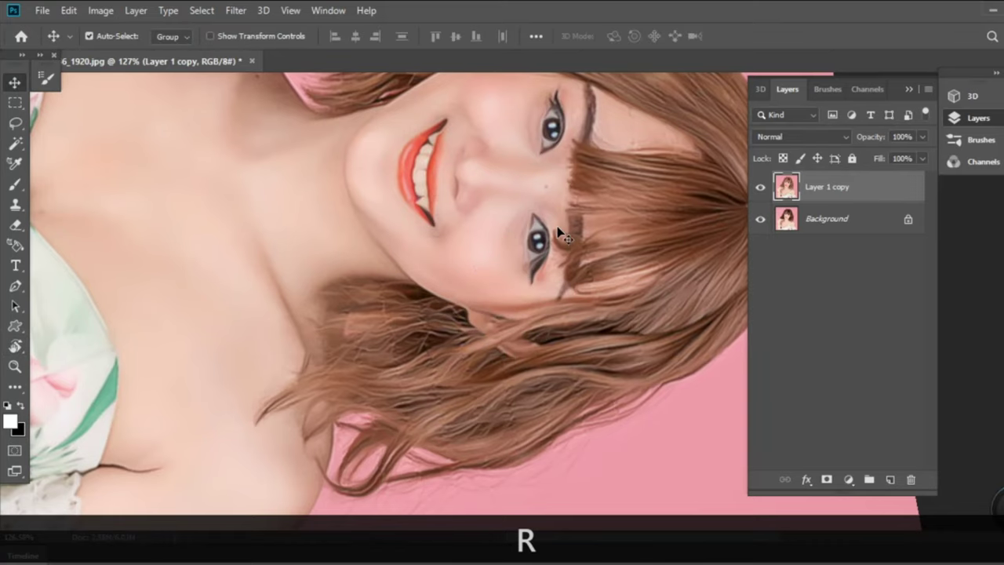
drag(559, 233, 481, 308)
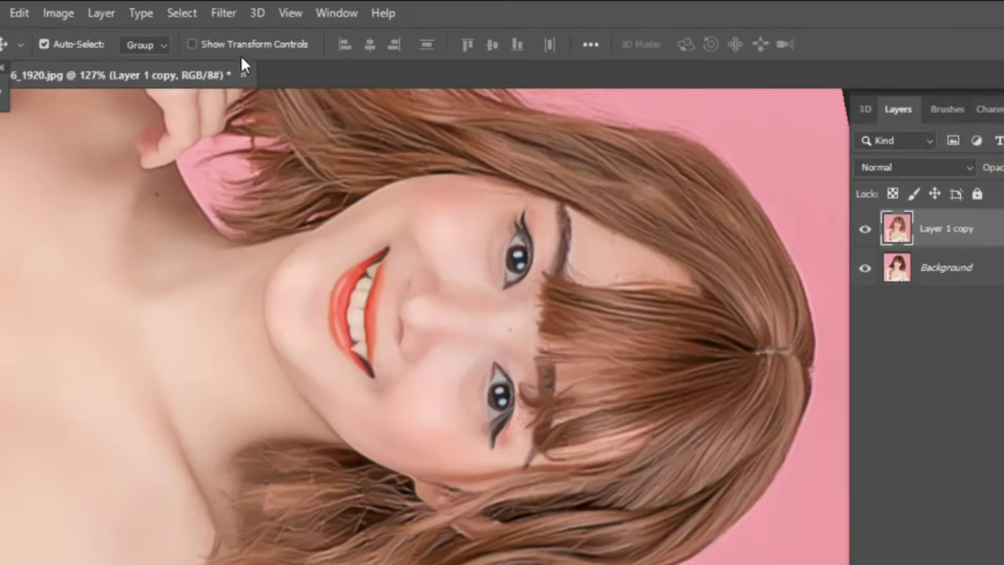
- Apply Anisotropic Diffuse again, then reset the canvas rotation upright and recenter the face
click(225, 14)
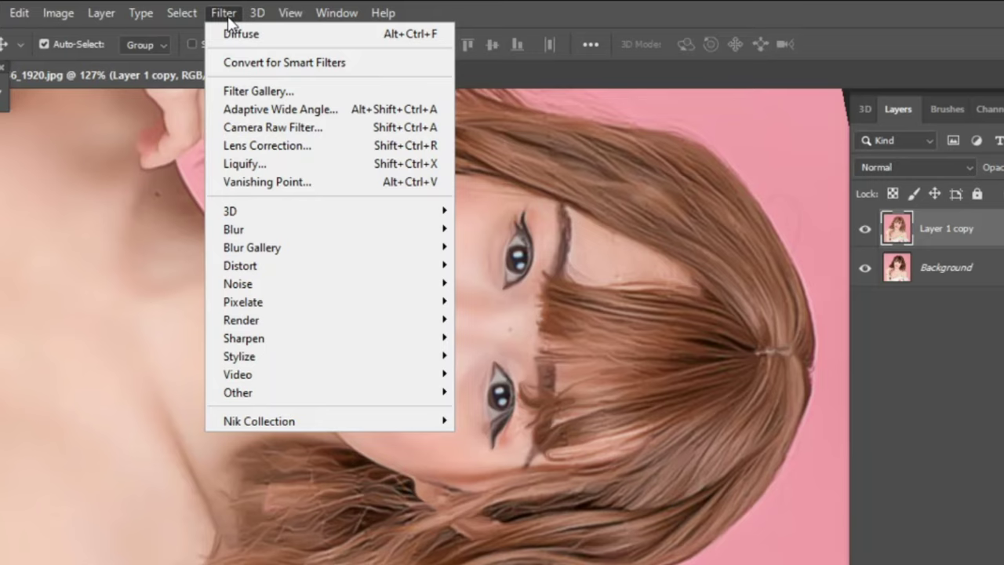
mouse_move(239, 356)
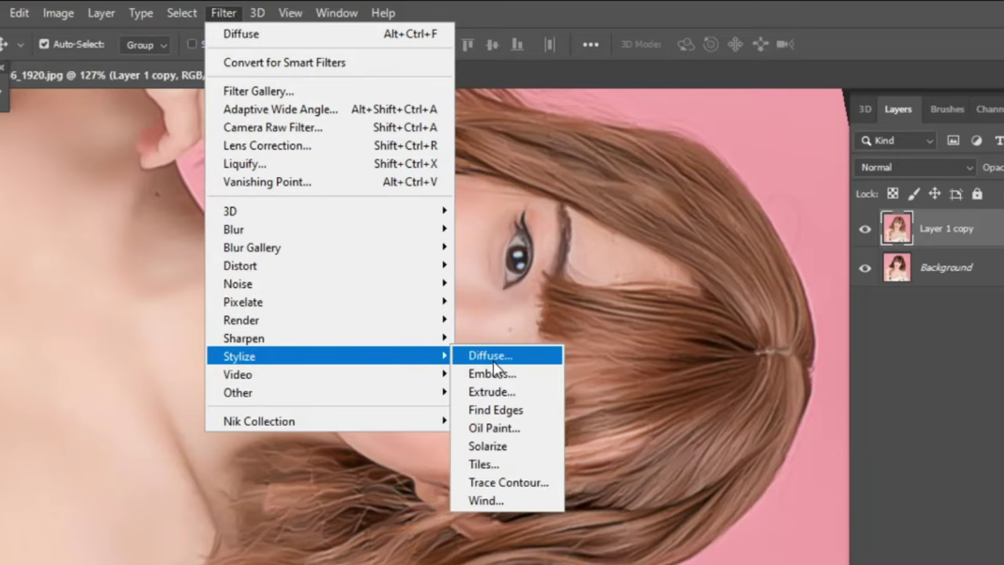
click(493, 361)
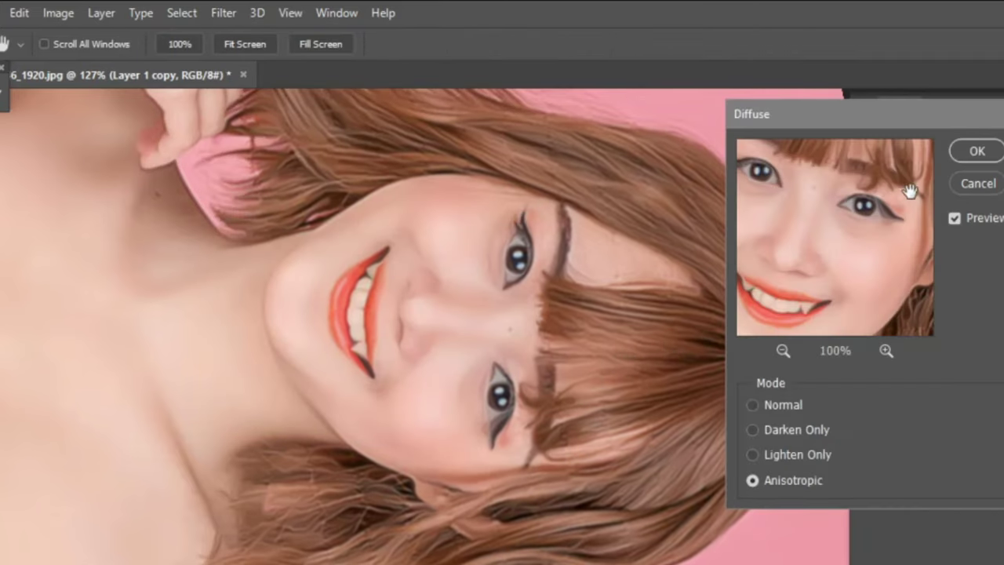
click(977, 153)
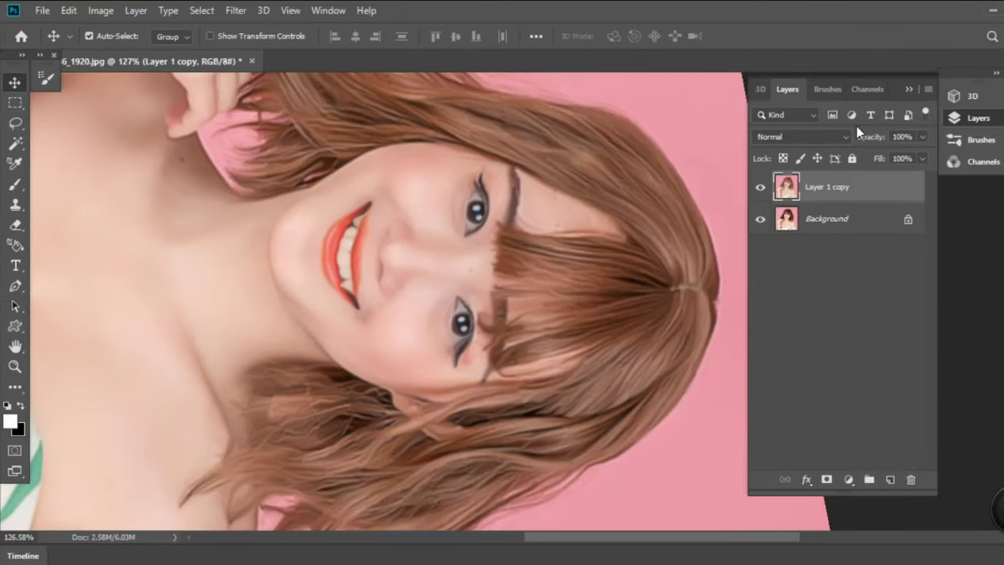
key(r)
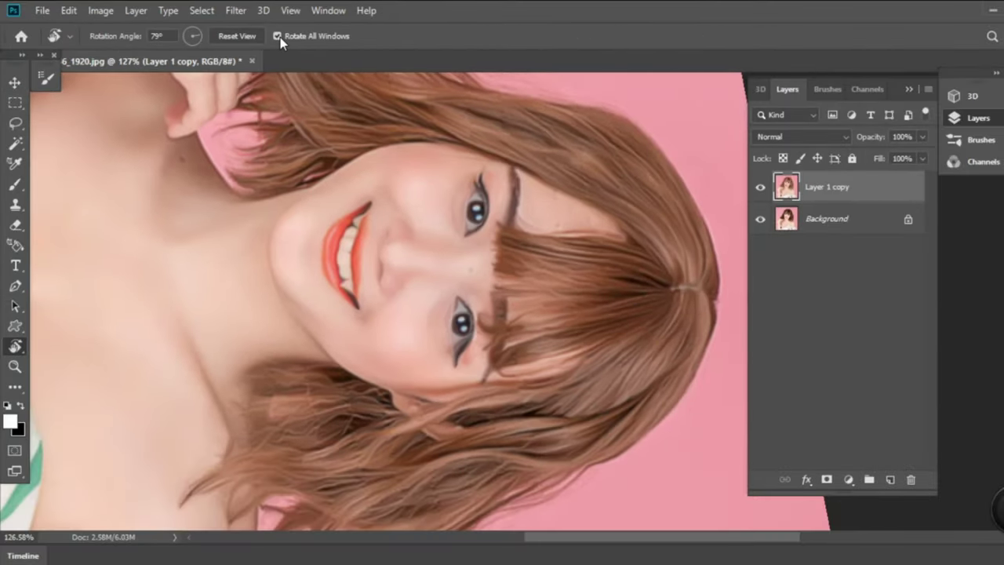
click(237, 36)
key(v)
drag(520, 397, 491, 275)
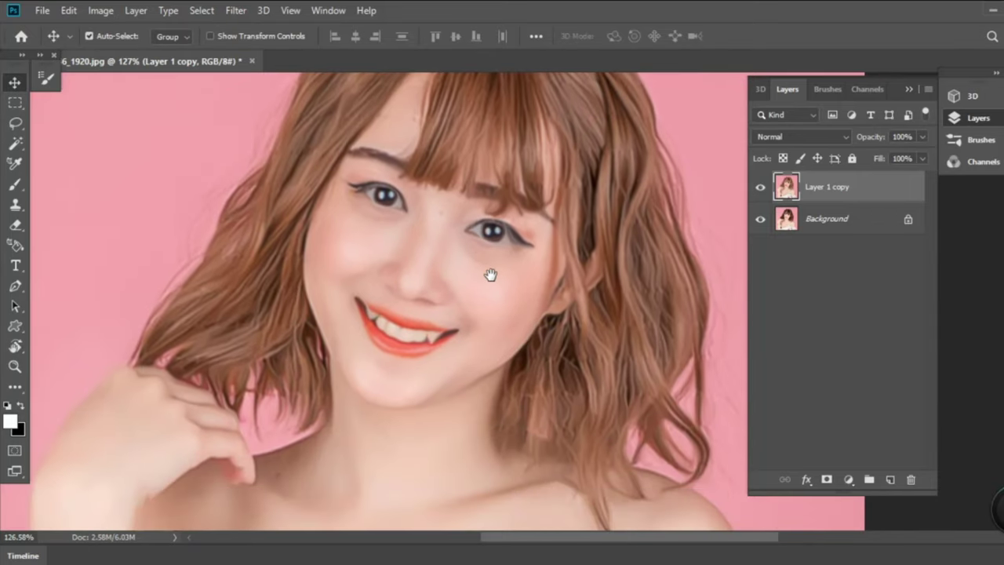
- Apply Reduce Noise at Strength 10 with Preserve Details, Color Noise and Sharpen Details at 0%
click(235, 11)
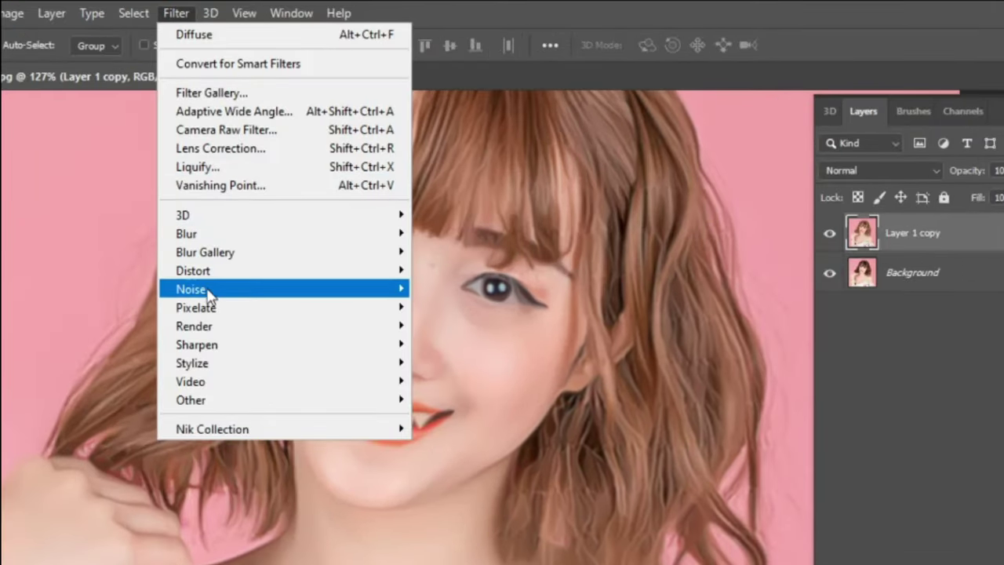
mouse_move(191, 288)
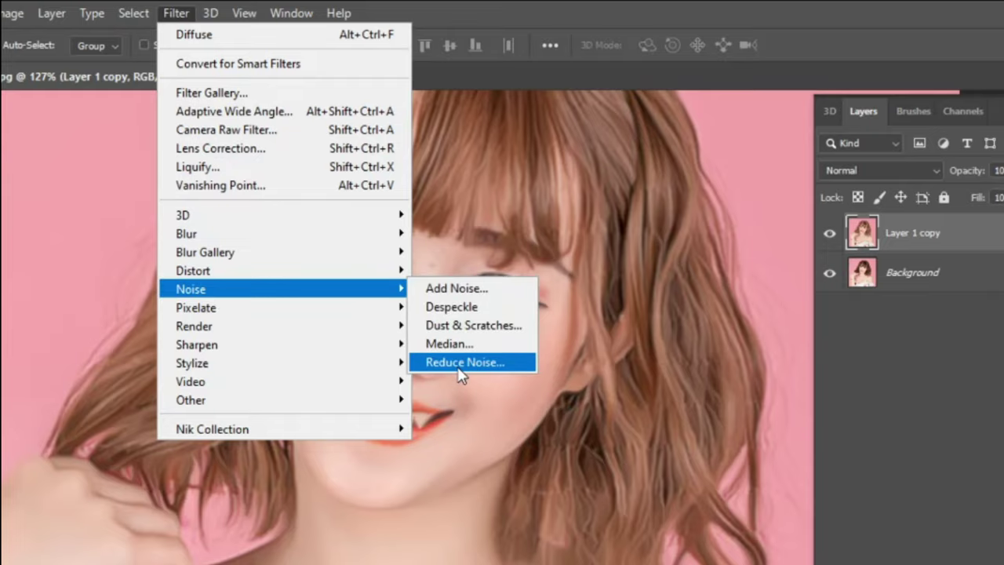
click(460, 369)
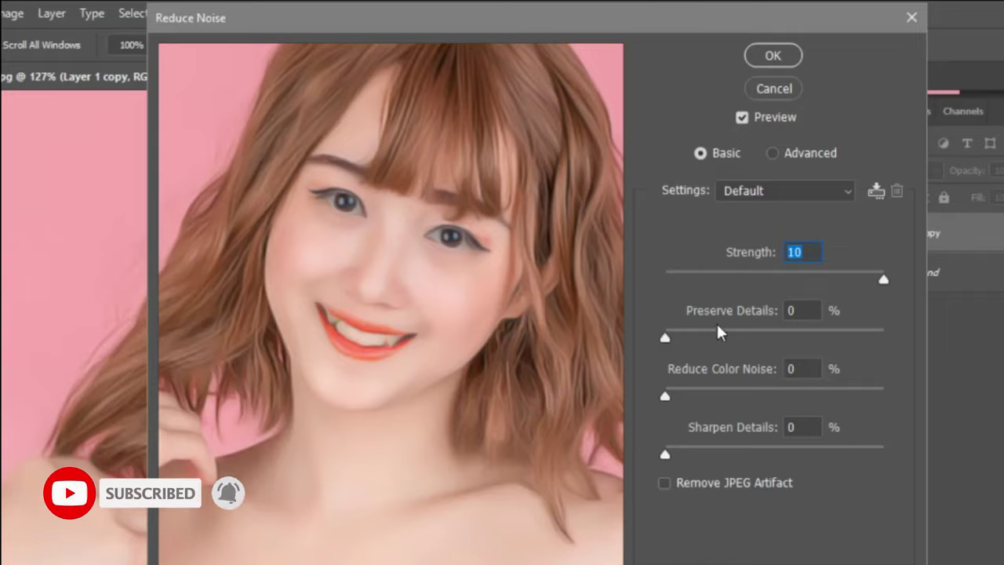
mouse_move(883, 283)
mouse_down()
mouse_move(840, 285)
mouse_move(921, 287)
mouse_up()
drag(666, 339, 647, 347)
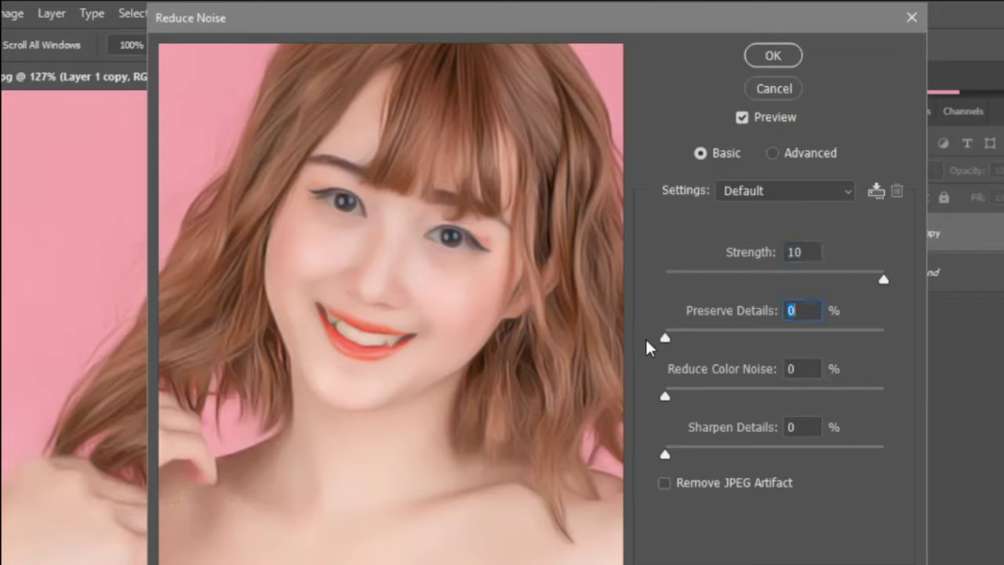
click(668, 399)
click(666, 455)
click(770, 58)
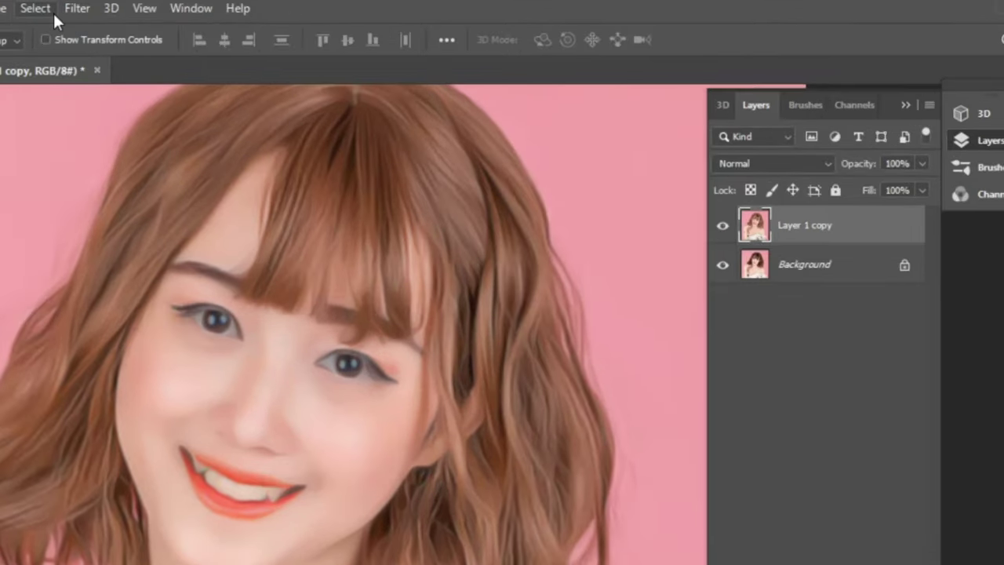
click(235, 11)
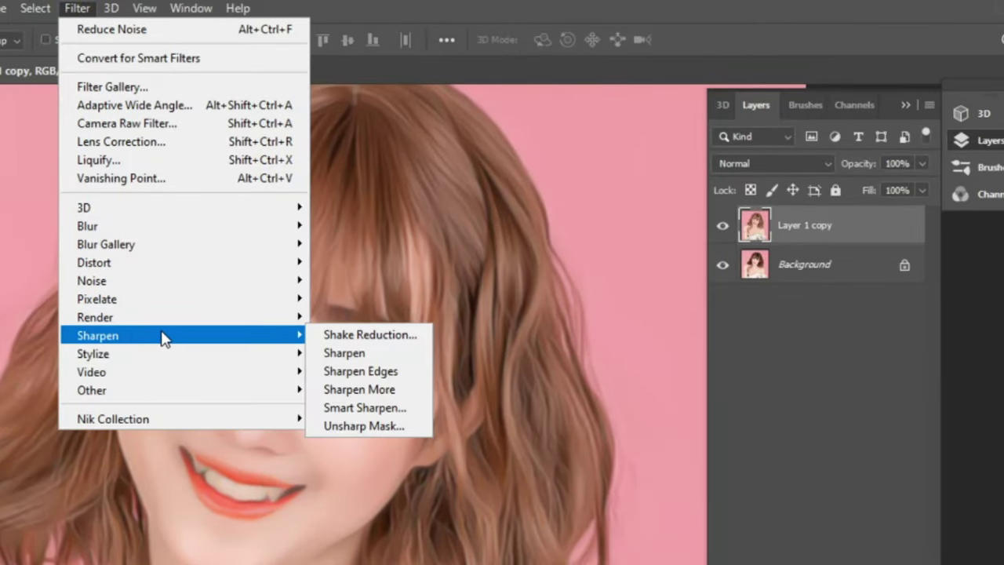
mouse_move(181, 336)
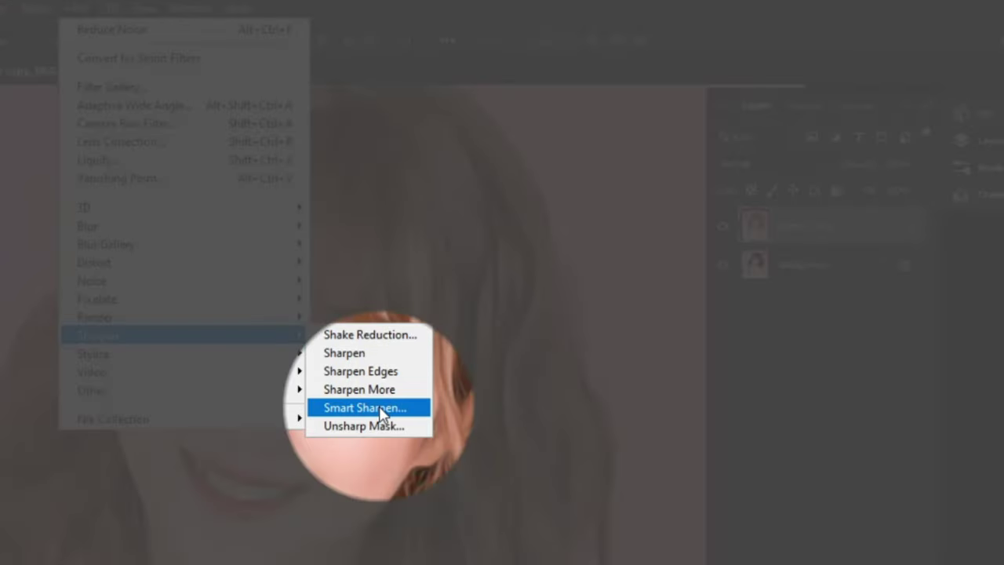
- Apply legacy Smart Sharpen at 210% with 3.6 px radius, removing Gaussian Blur
click(382, 410)
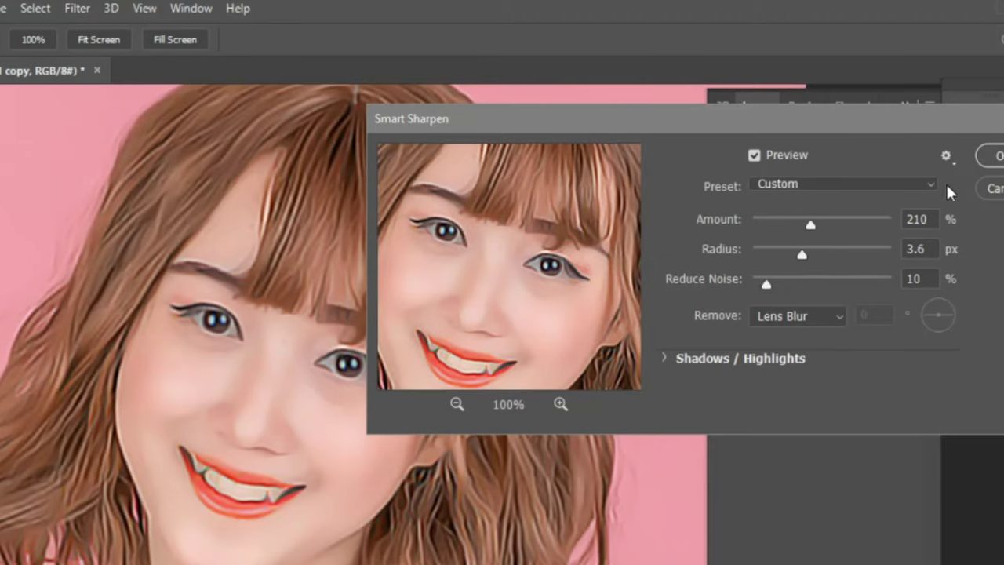
click(947, 155)
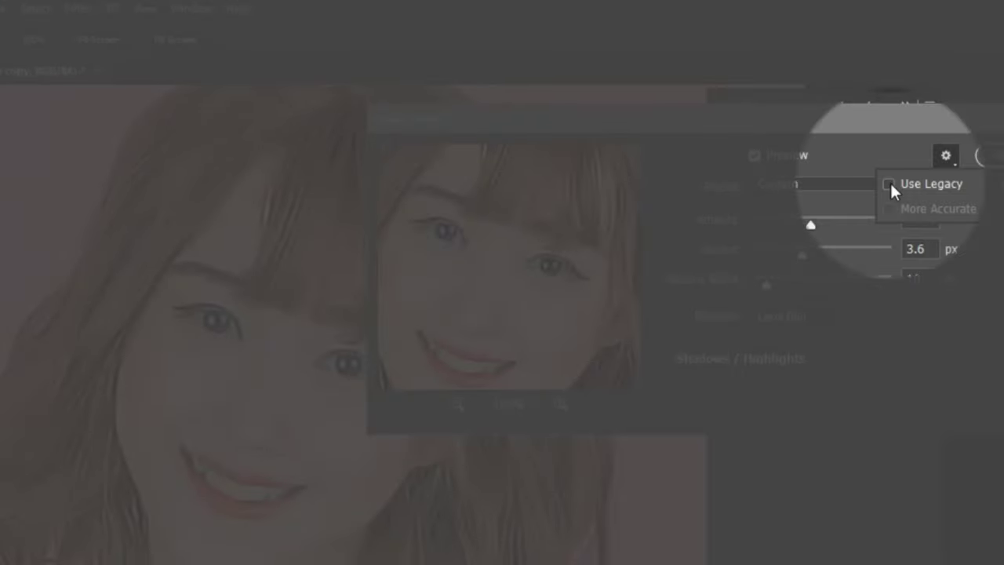
click(890, 181)
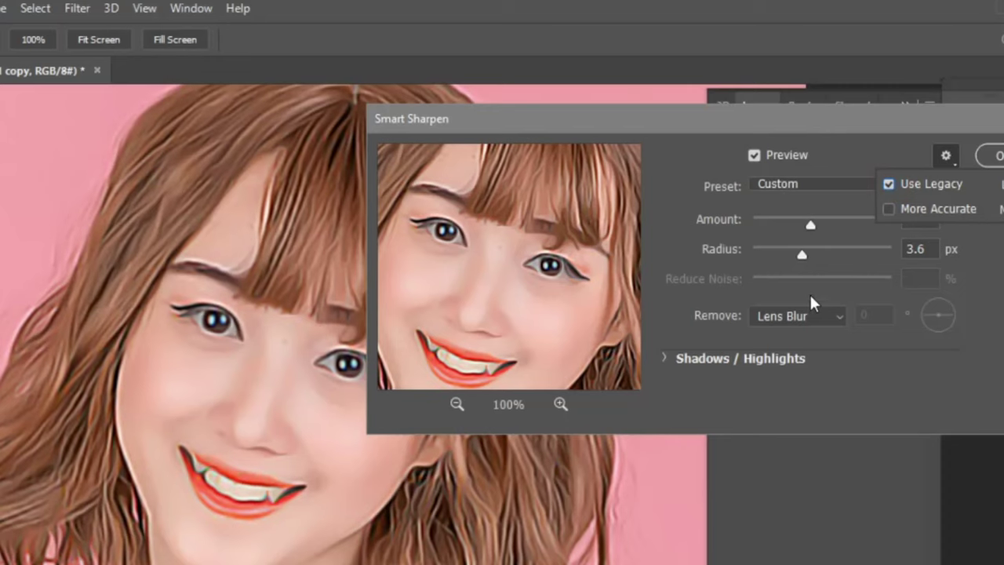
click(801, 318)
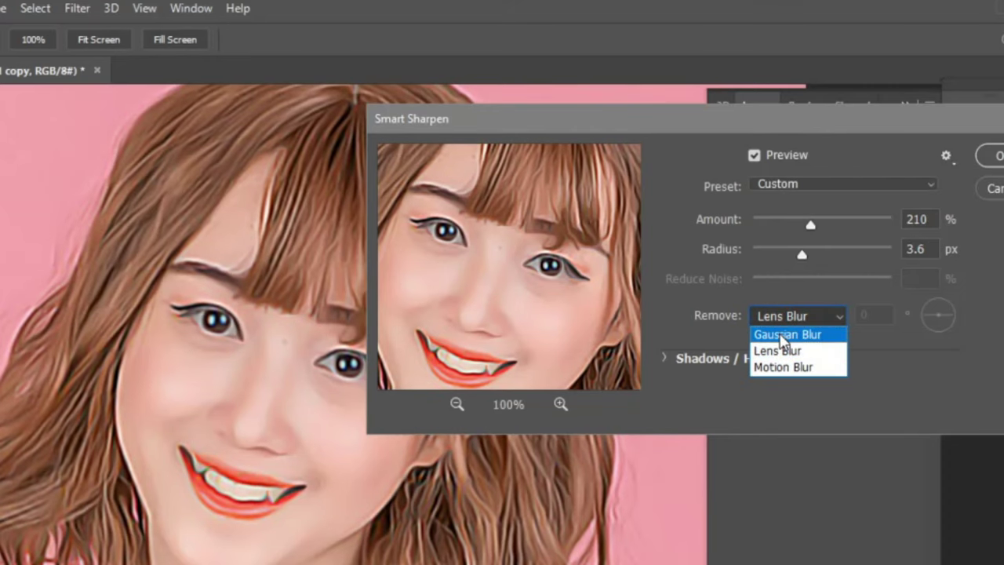
click(782, 337)
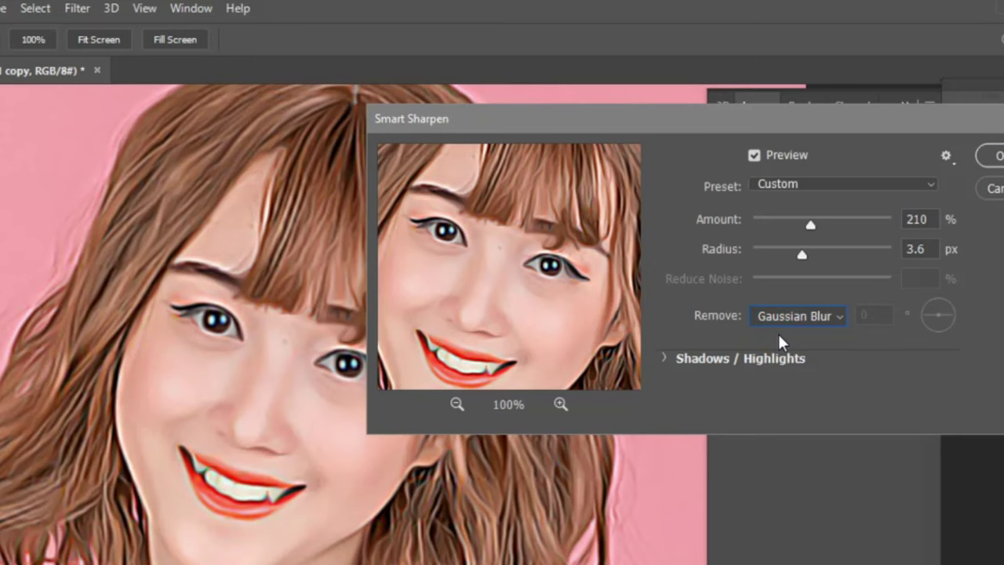
click(990, 155)
click(235, 11)
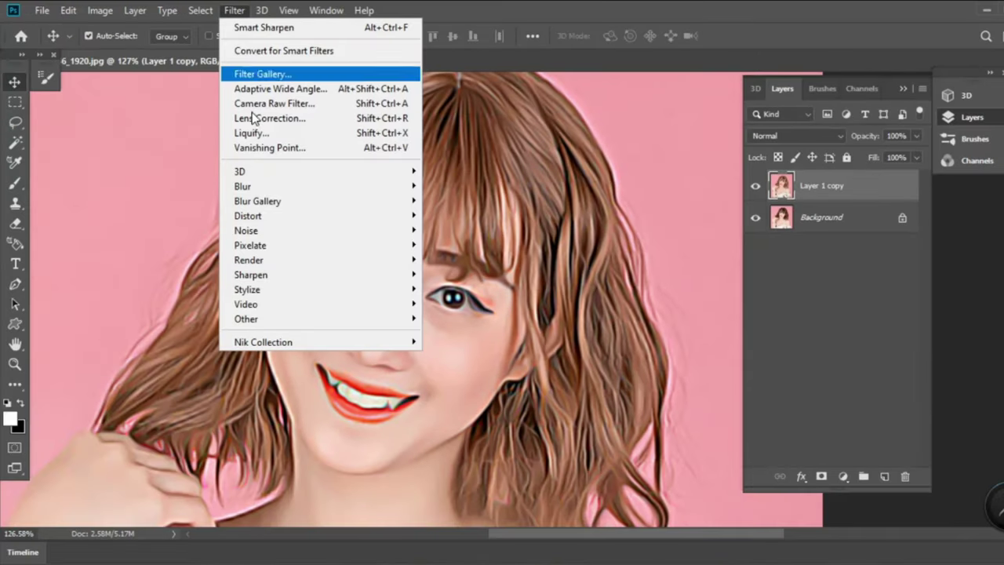
mouse_move(101, 272)
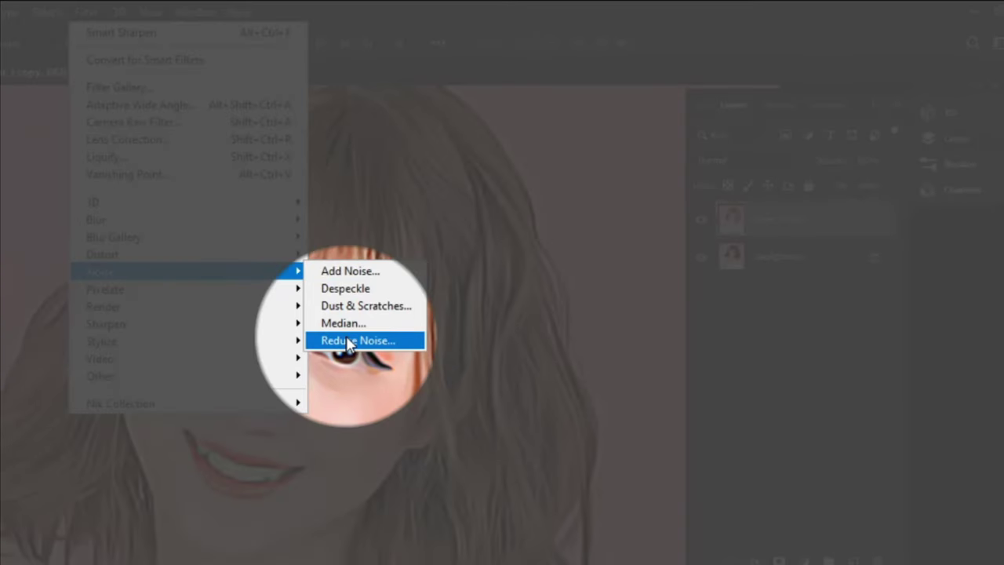
- Apply Reduce Noise at Strength 5, Preserve Details 25%, Color Noise 50%, Sharpen Details 50%
click(350, 339)
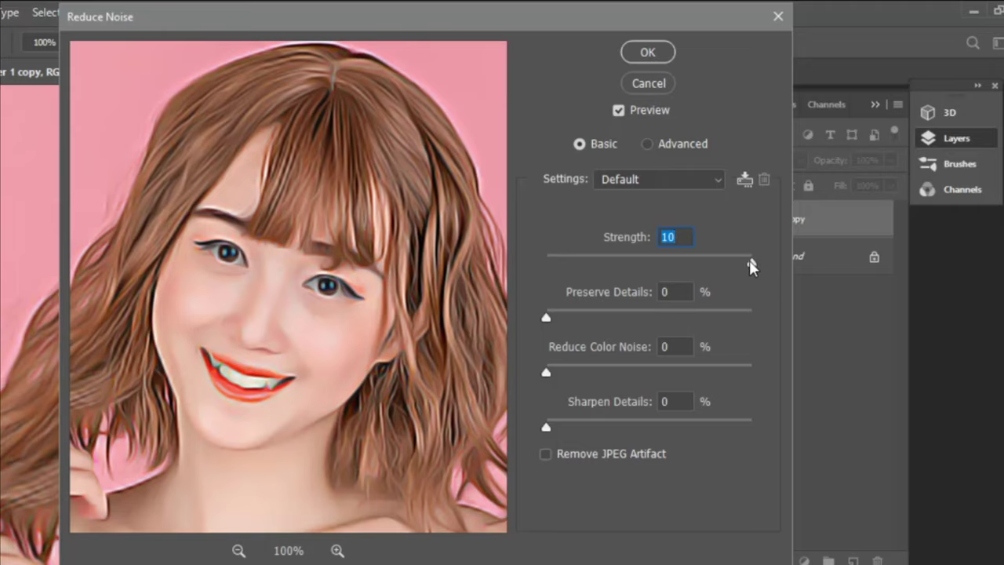
click(594, 234)
text(5)
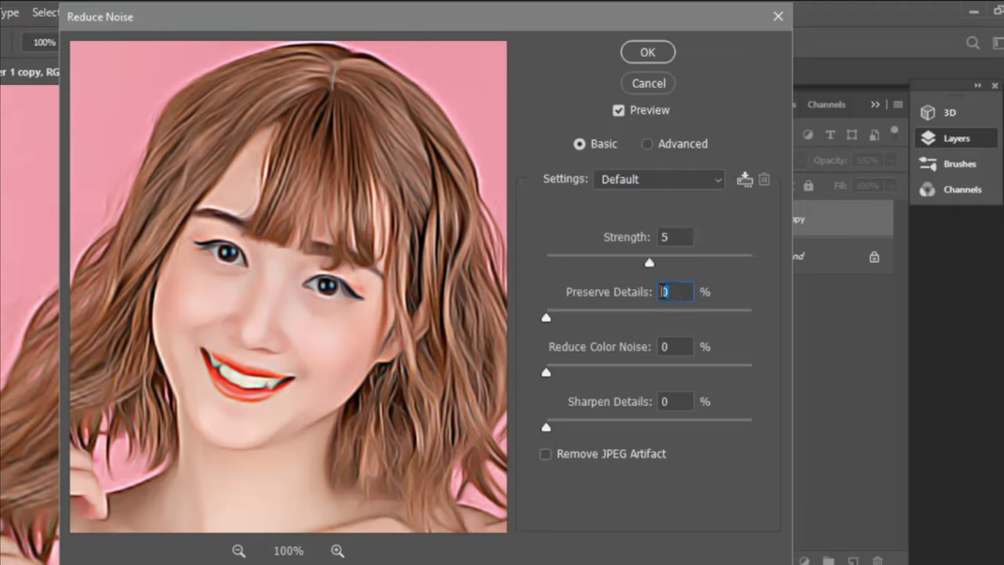
text(3)
text(5)
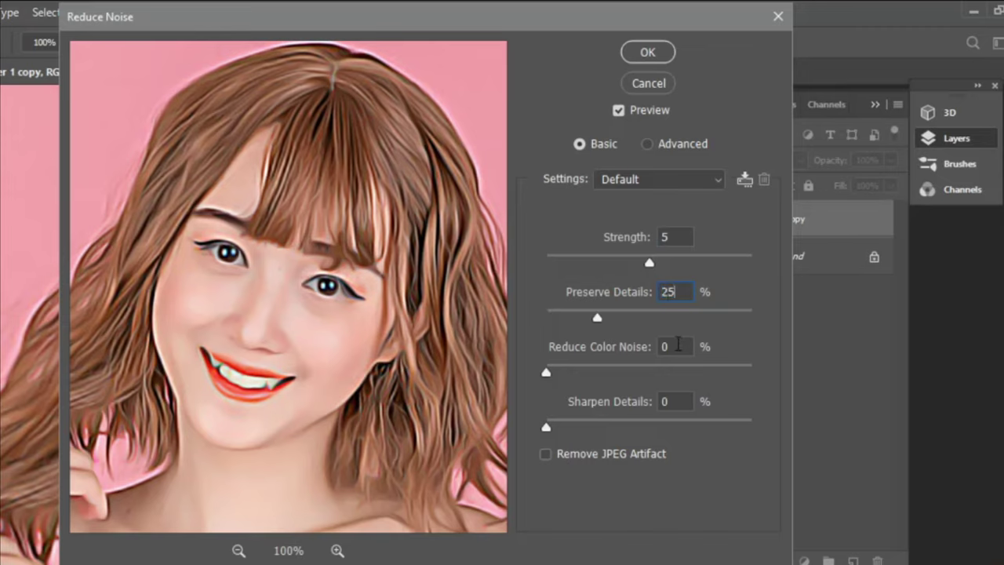
key(Tab)
text(50)
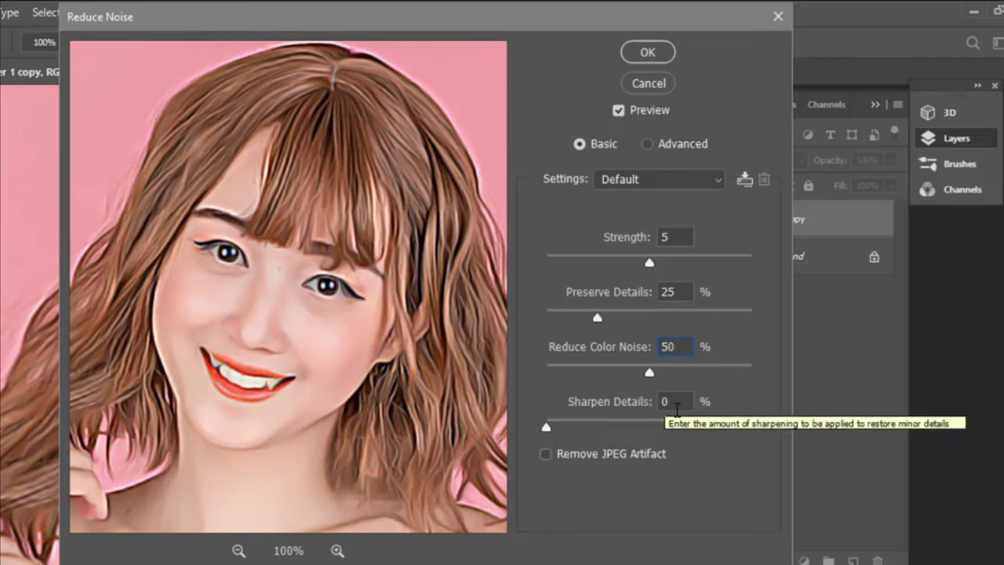
click(667, 402)
text(5)
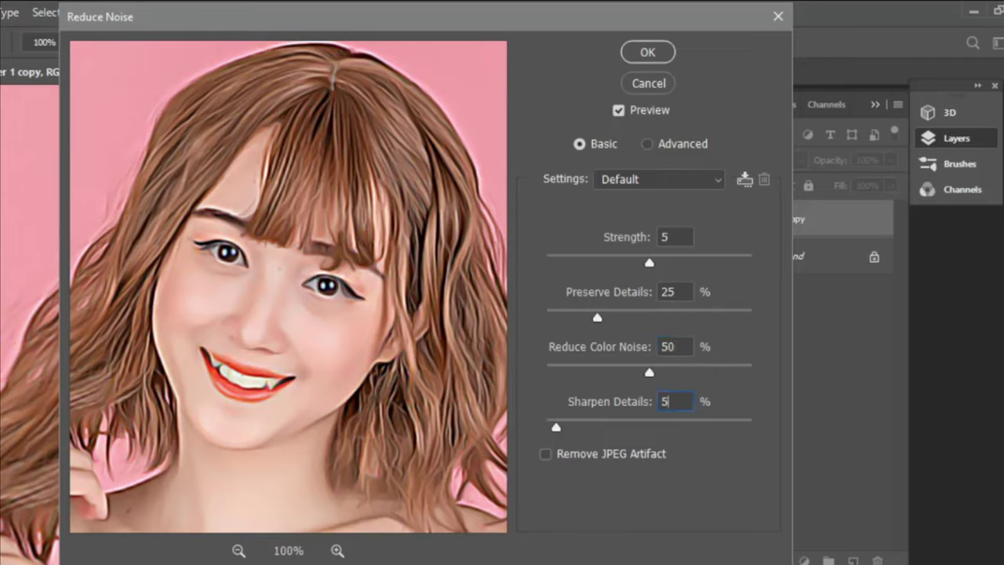
text(0)
click(644, 57)
- In Camera Raw, set Contrast +33, Highlights -100, Shadows +57 and Blacks -77
key(ctrl+0)
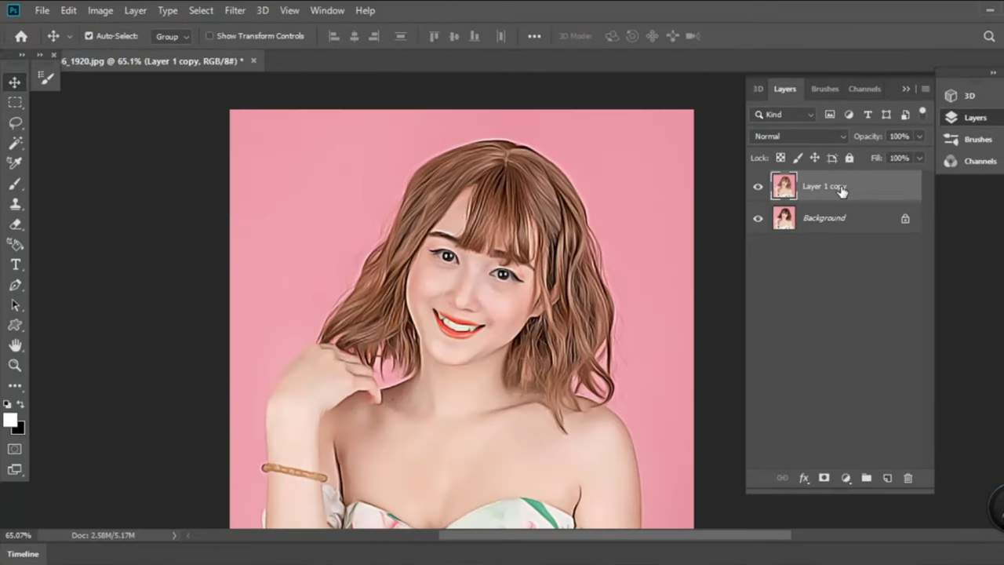
click(233, 16)
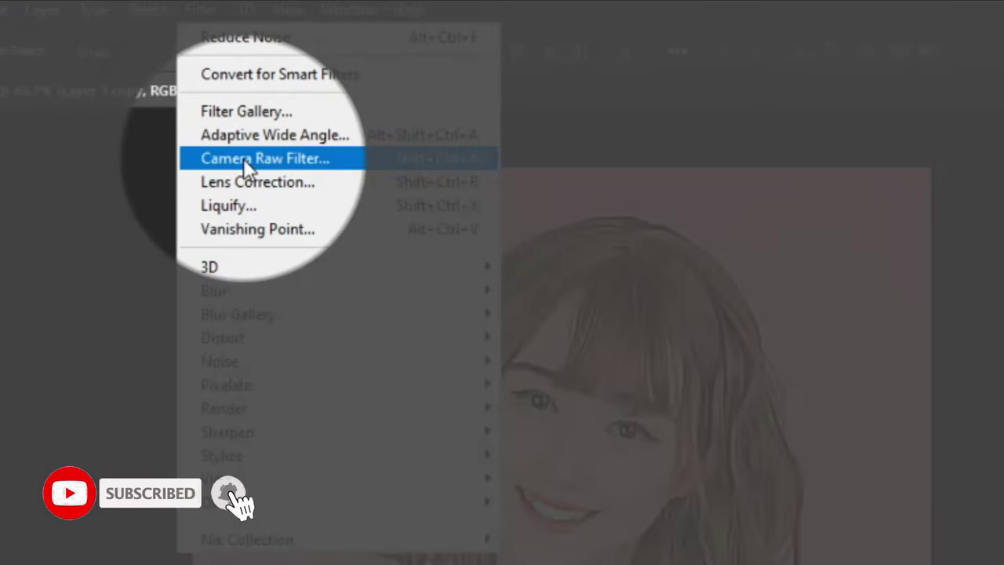
click(243, 158)
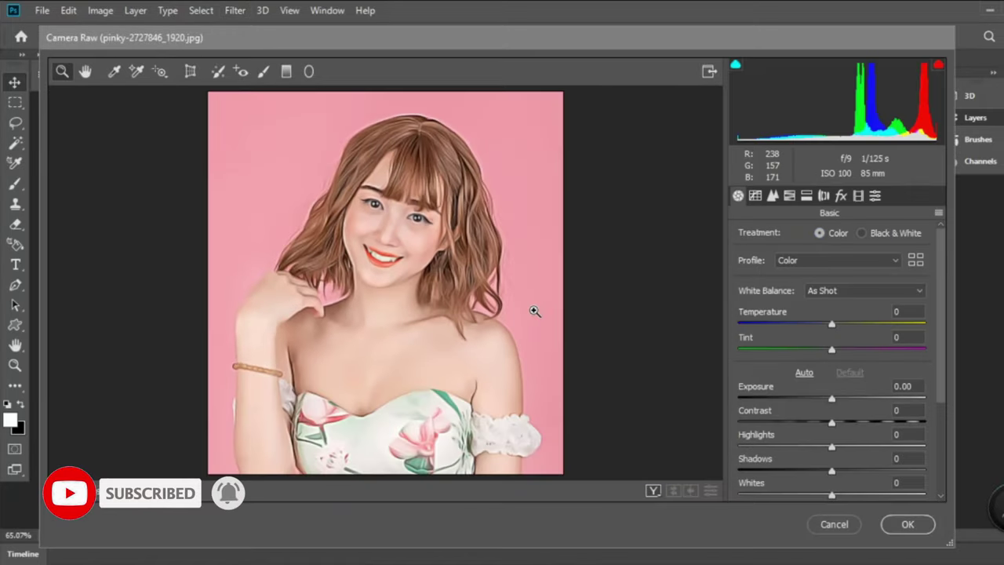
drag(943, 336, 942, 373)
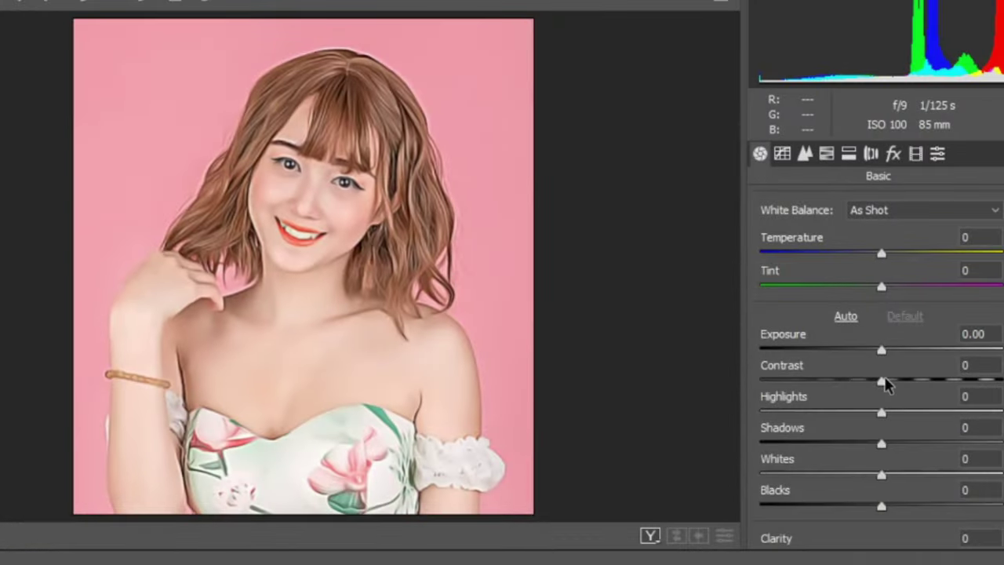
drag(831, 370, 862, 371)
drag(881, 413, 760, 412)
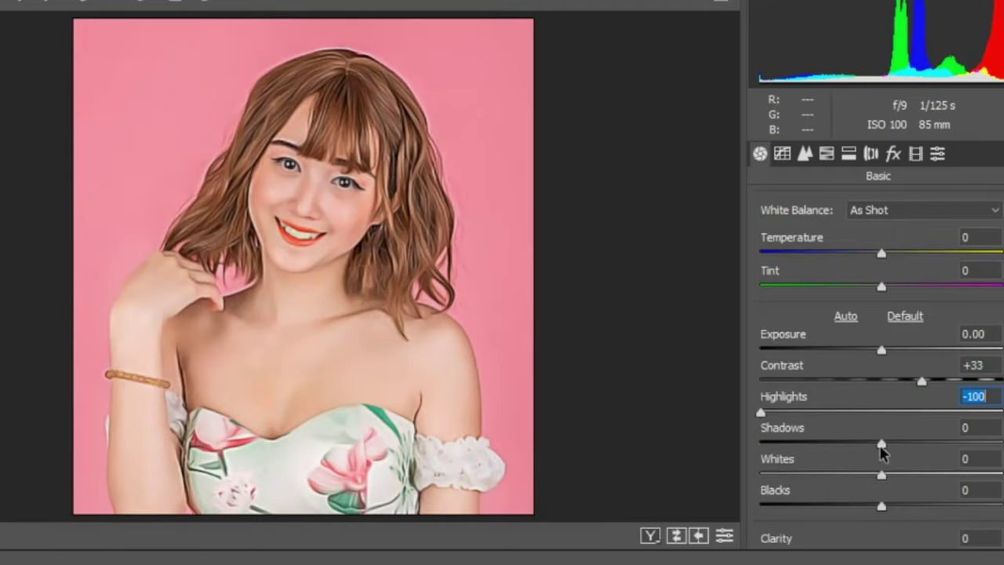
drag(881, 444, 1000, 445)
drag(881, 475, 907, 475)
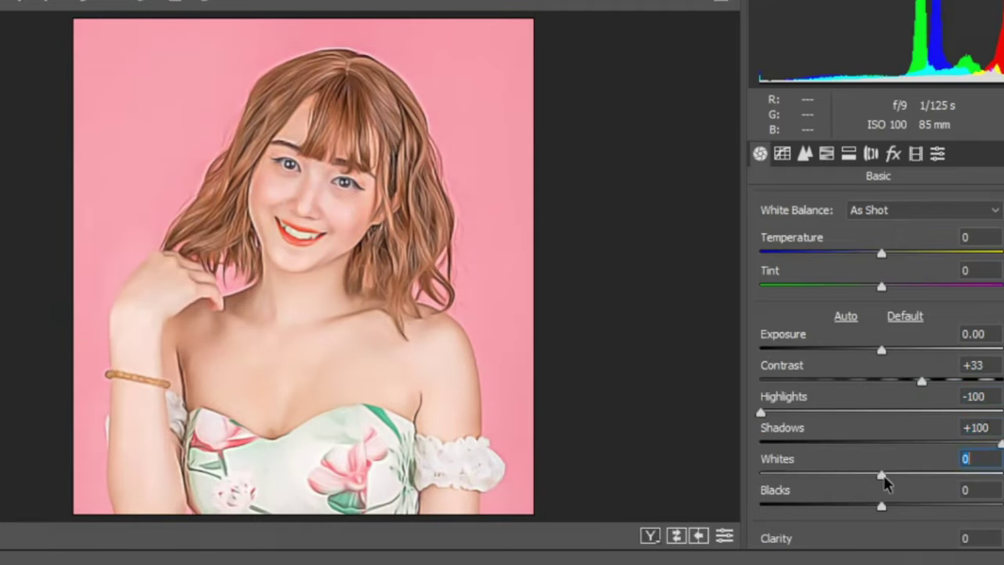
scroll(908, 473, down, 3)
drag(881, 409, 788, 415)
- Set Clarity +22, Vibrance +32 and Saturation -13
scroll(788, 414, down, 1)
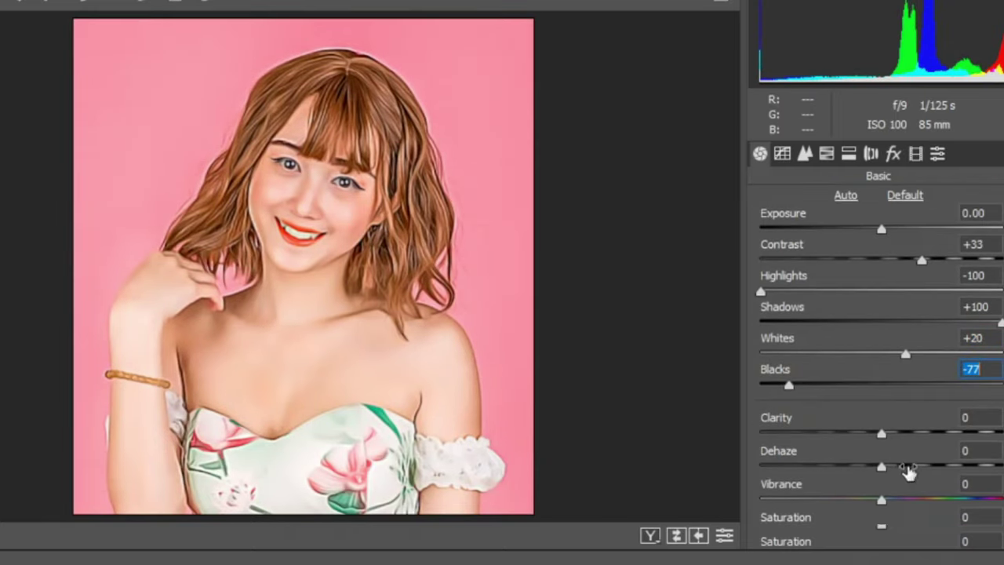
drag(881, 499, 884, 499)
drag(882, 433, 908, 433)
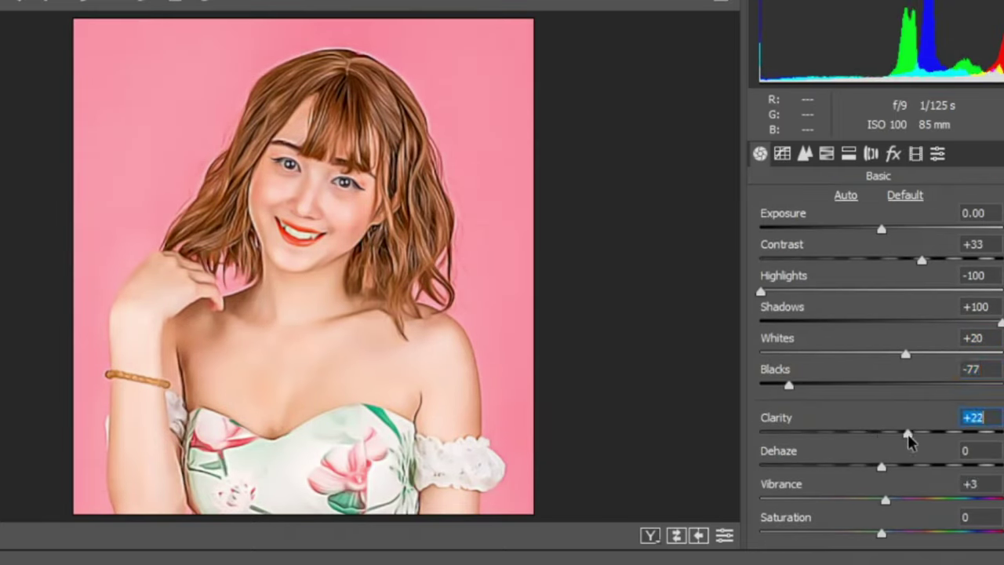
drag(886, 500, 919, 500)
drag(881, 534, 864, 534)
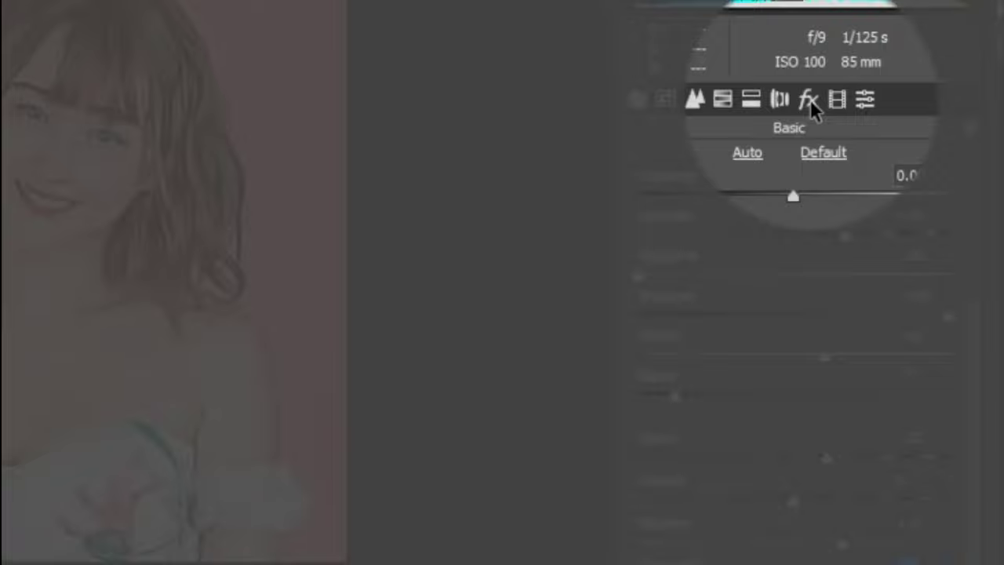
- Add a post-crop vignette of -43 to darken the edges
click(808, 100)
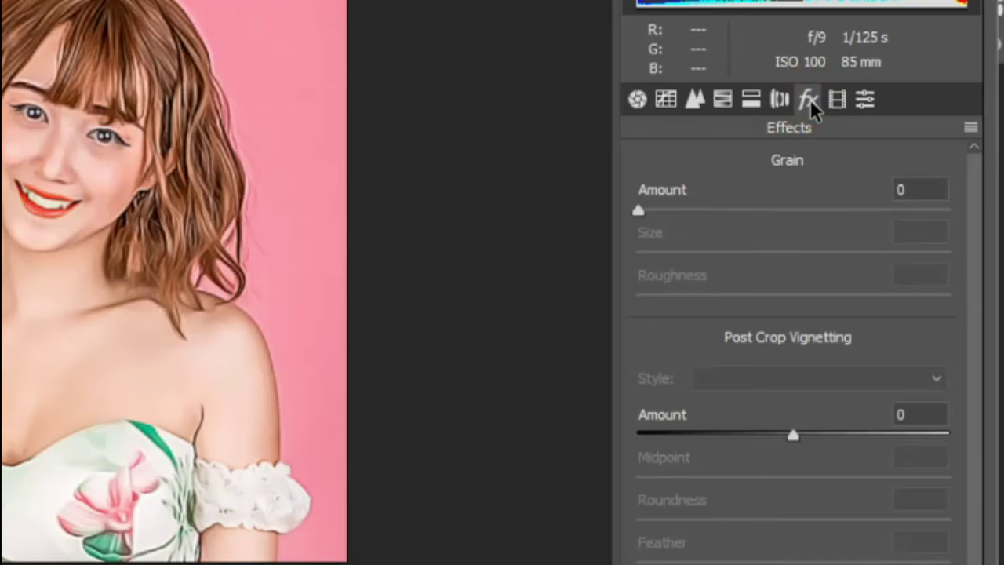
drag(793, 435, 724, 436)
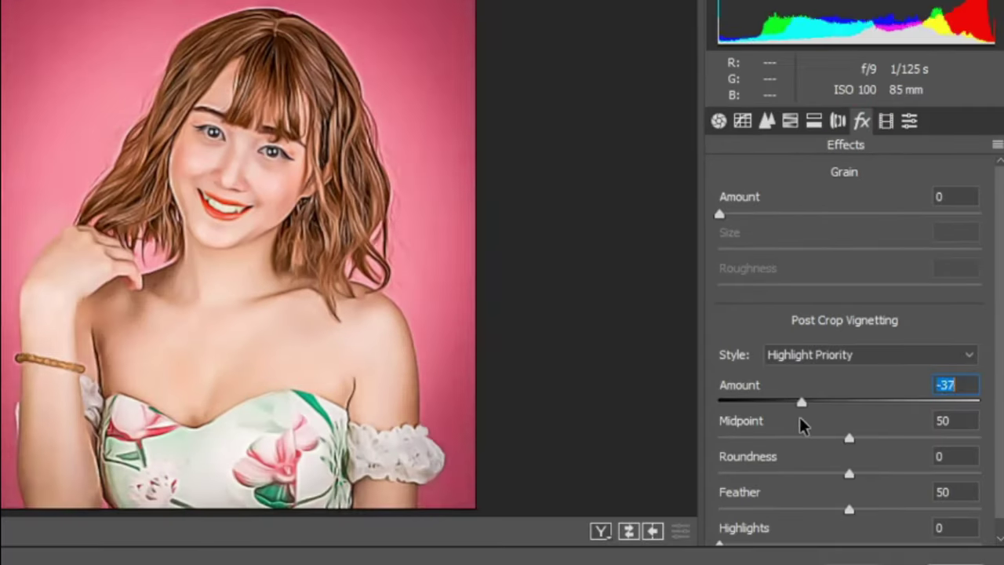
key(Up)
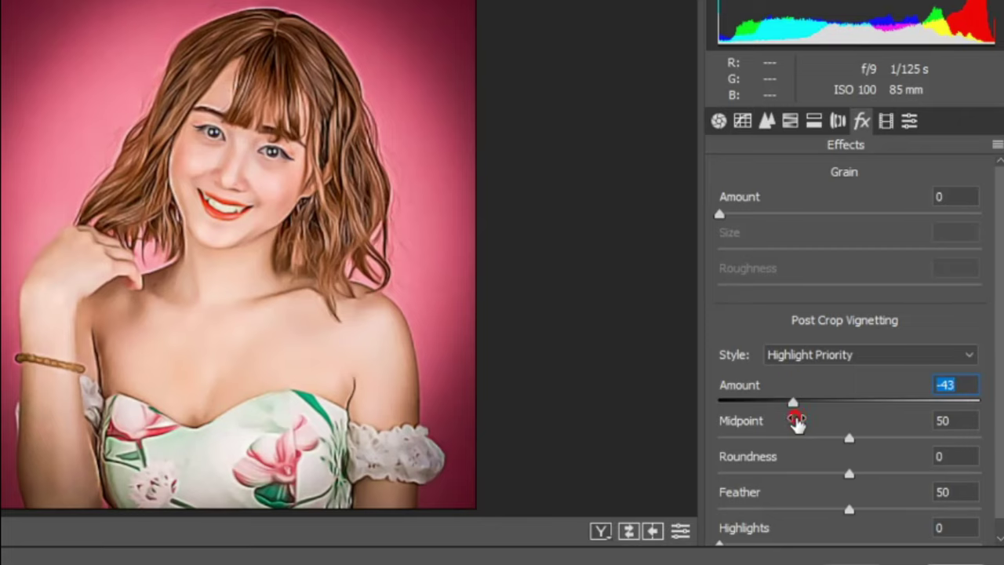
- Commit the Camera Raw grade and add a Color Lookup layer set to Crisp_Winter.look
key(Return)
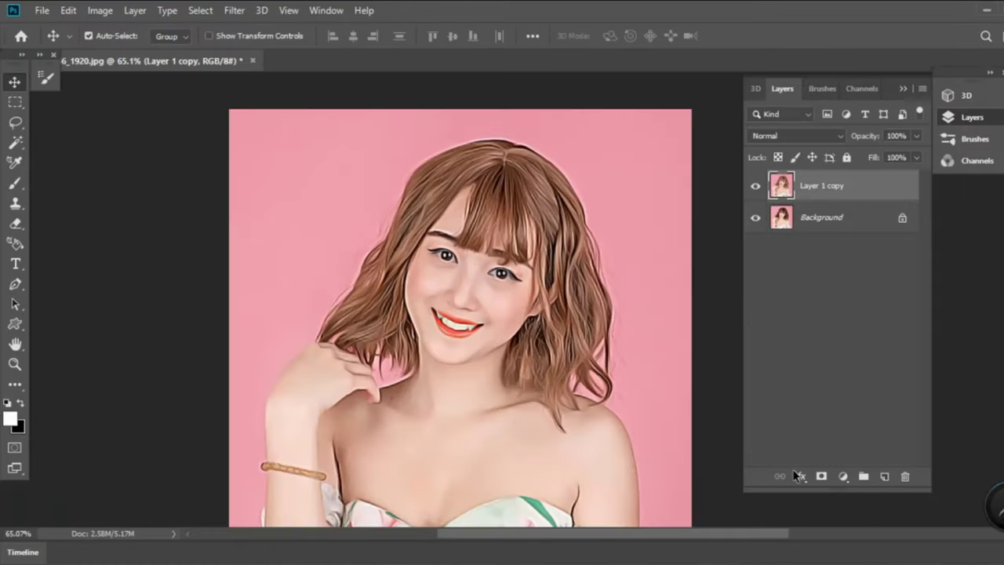
drag(635, 390, 597, 339)
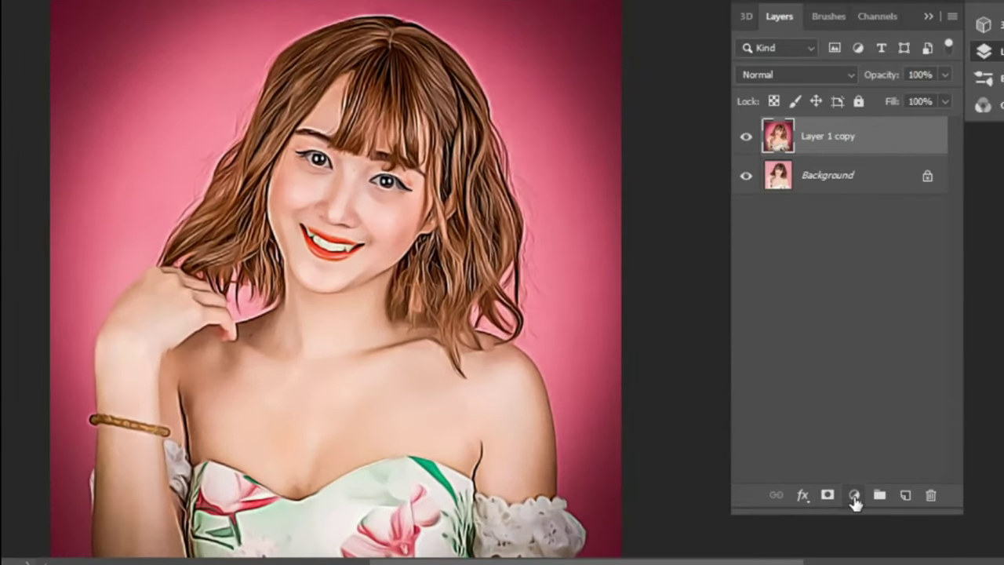
click(843, 476)
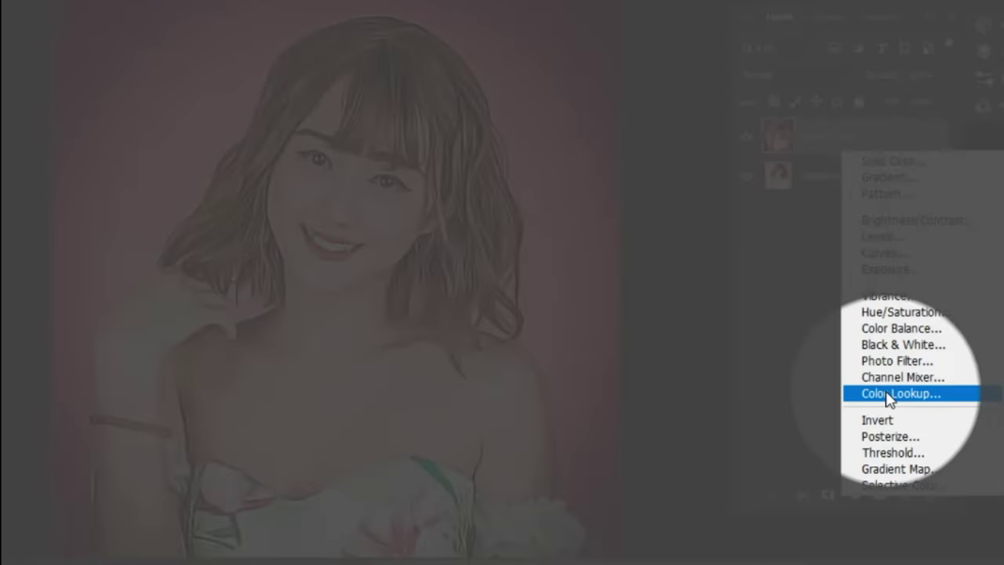
click(879, 392)
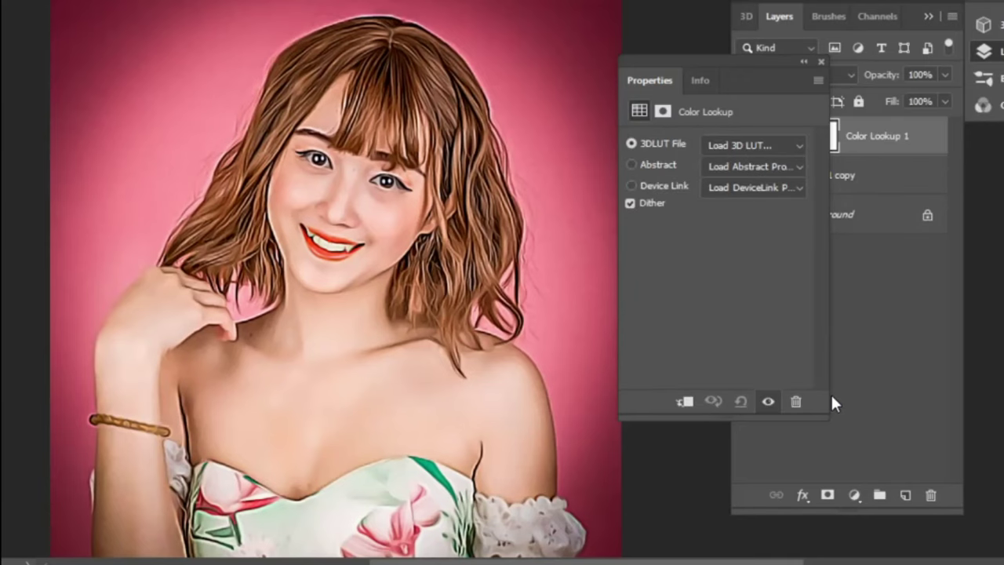
click(756, 145)
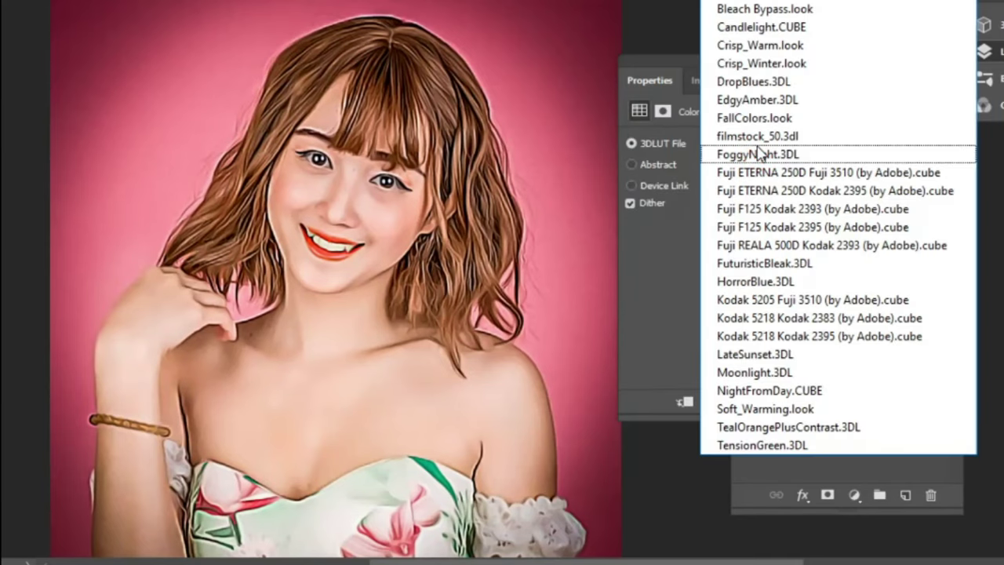
click(760, 64)
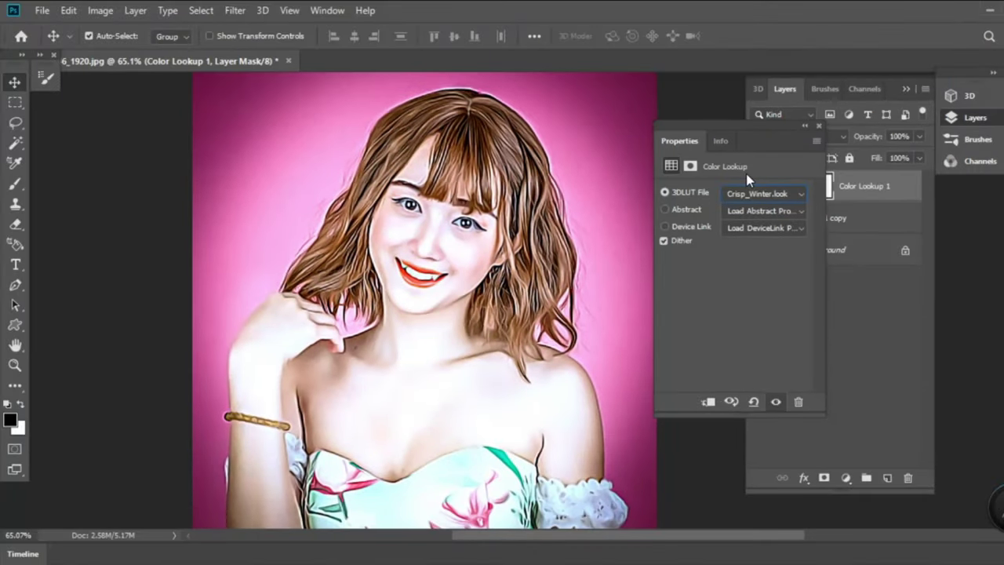
click(819, 128)
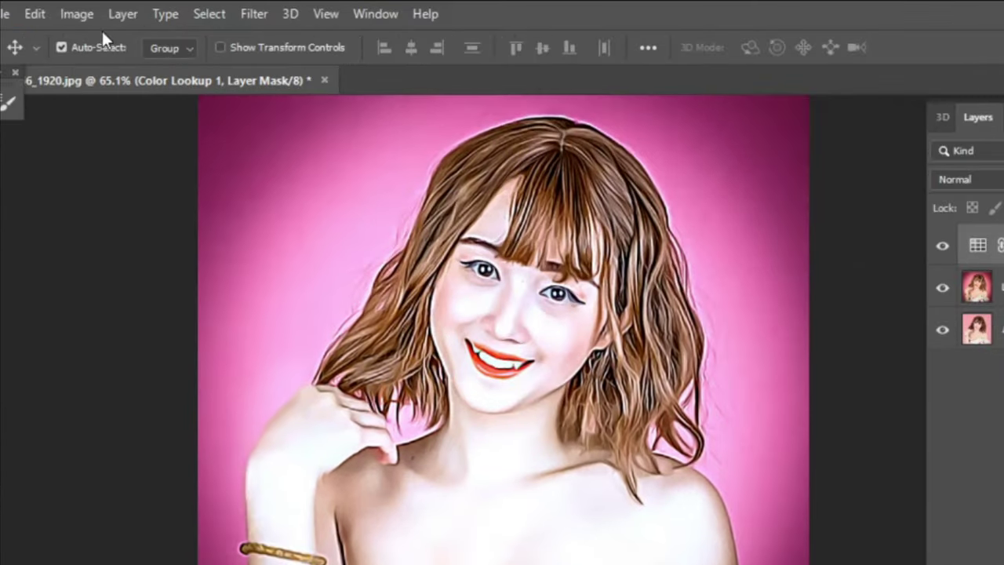
click(101, 10)
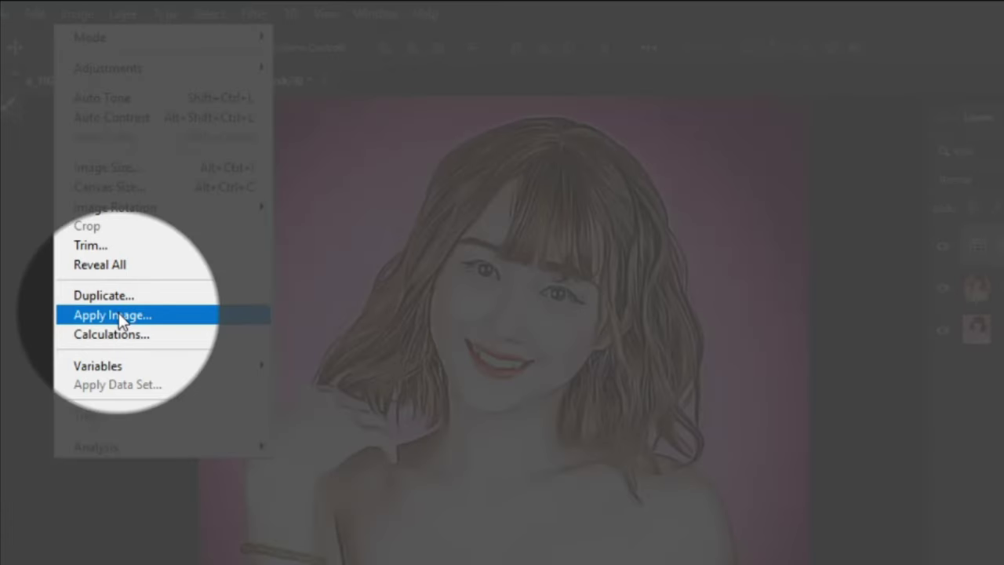
- Apply an inverted merged image to the Color Lookup mask with Multiply at 100%
click(118, 313)
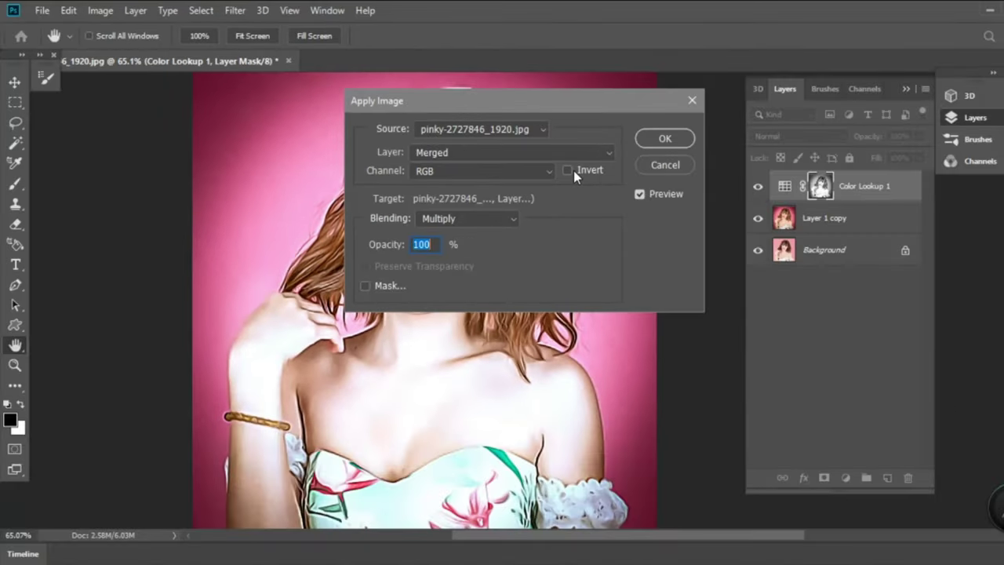
click(568, 170)
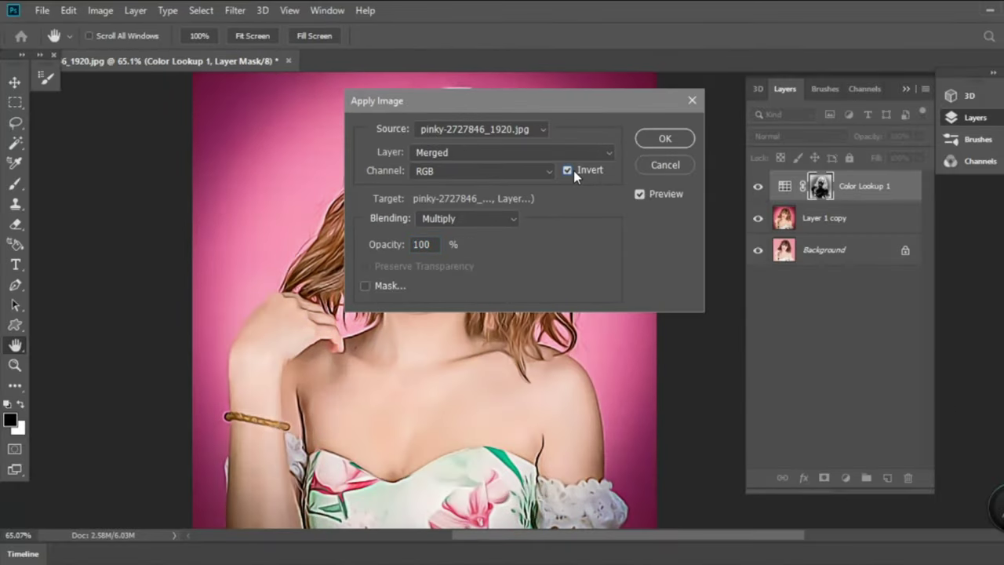
click(667, 138)
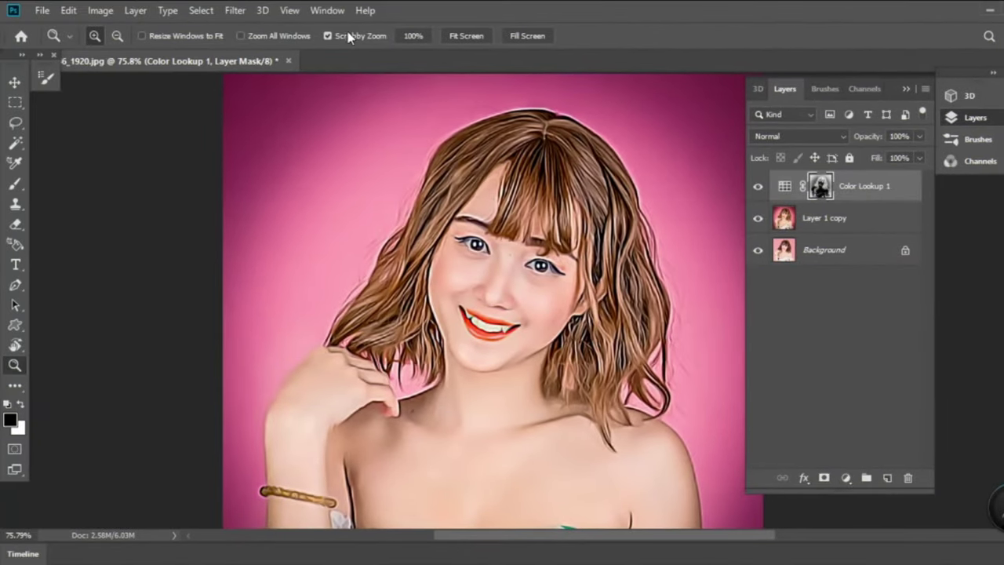
- Set the Color Lookup 1 layer mask density to 30% in the Properties panel
click(325, 11)
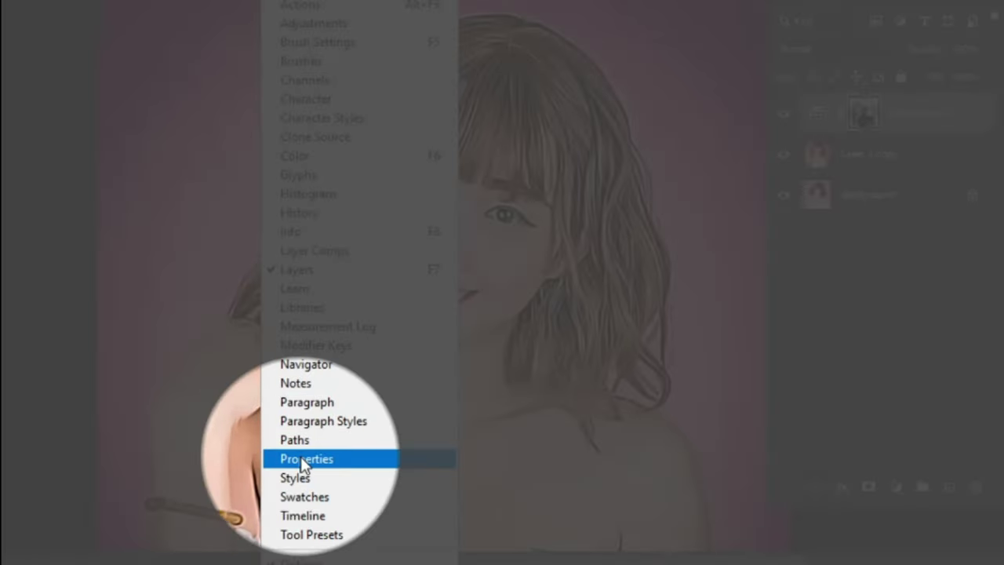
click(306, 460)
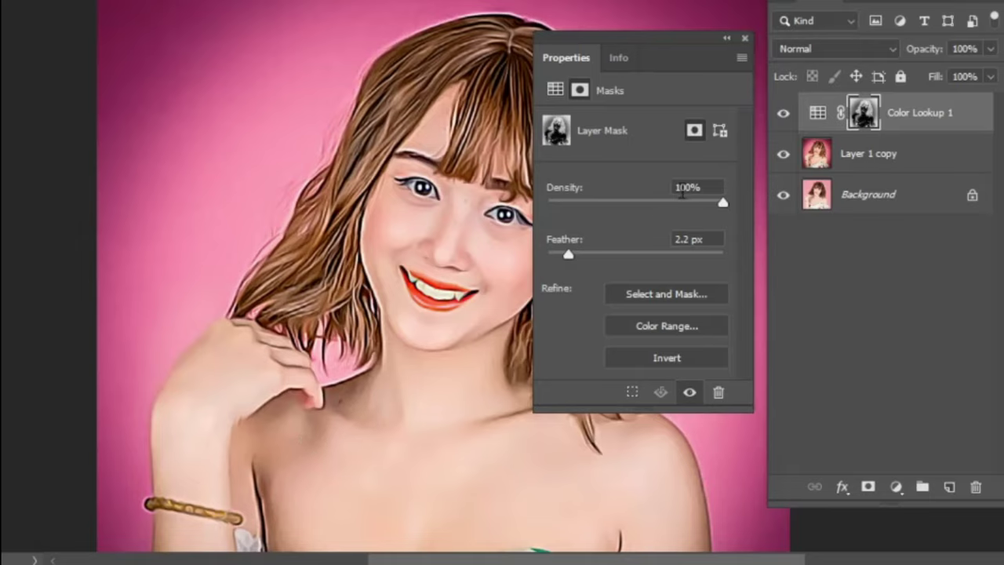
double_click(668, 187)
text(3)
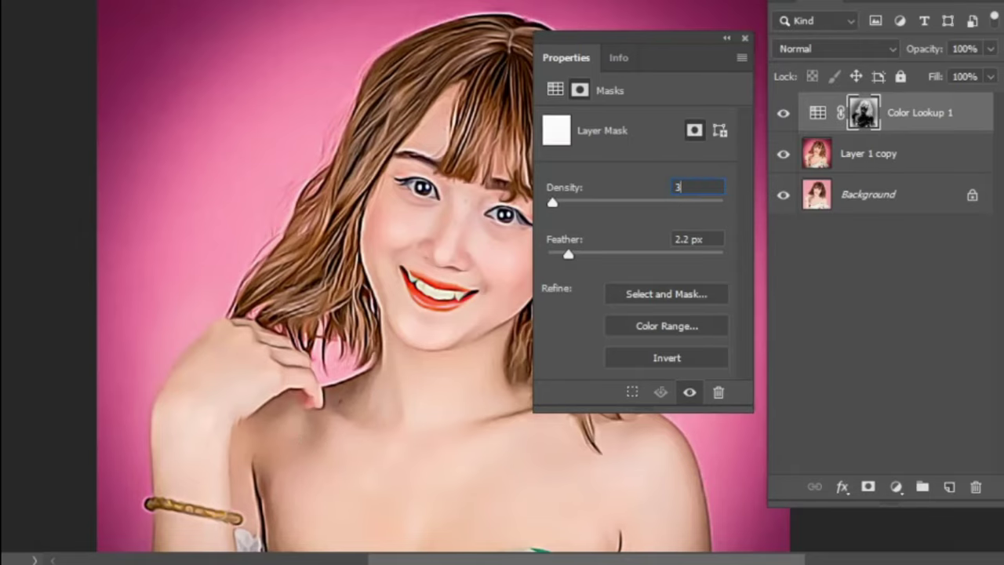
text(0)
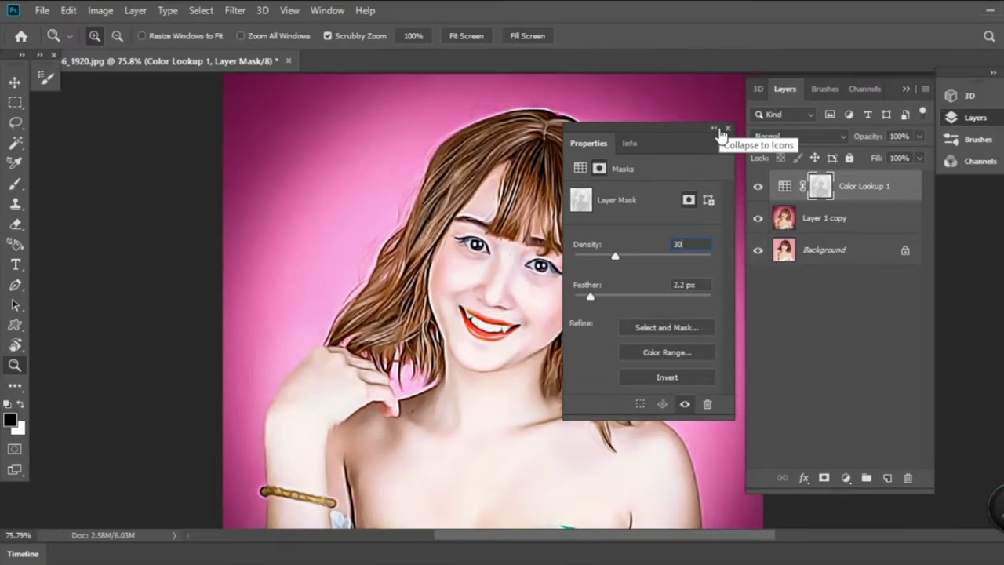
click(723, 128)
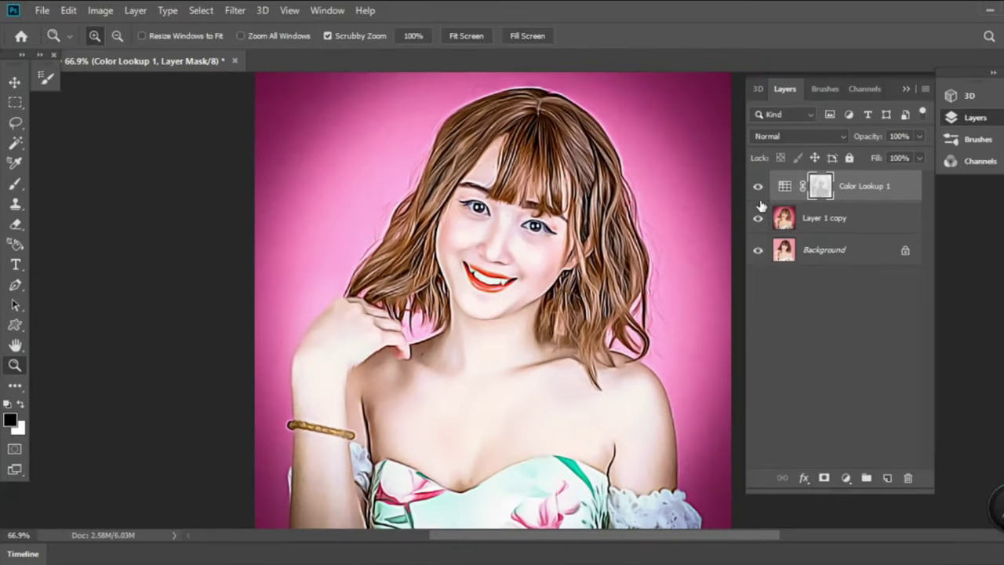
click(758, 186)
click(758, 218)
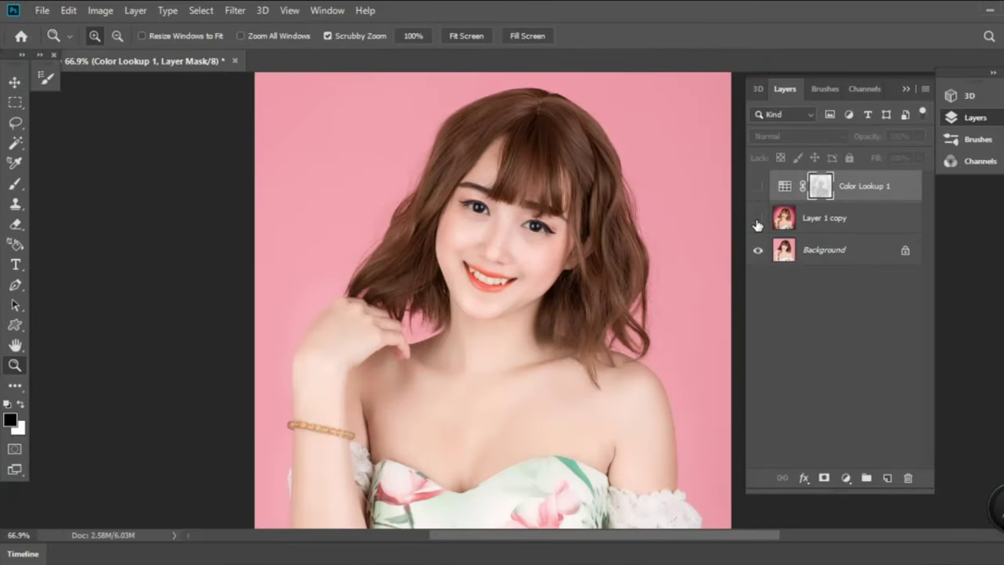
click(758, 219)
click(758, 220)
click(757, 219)
click(757, 186)
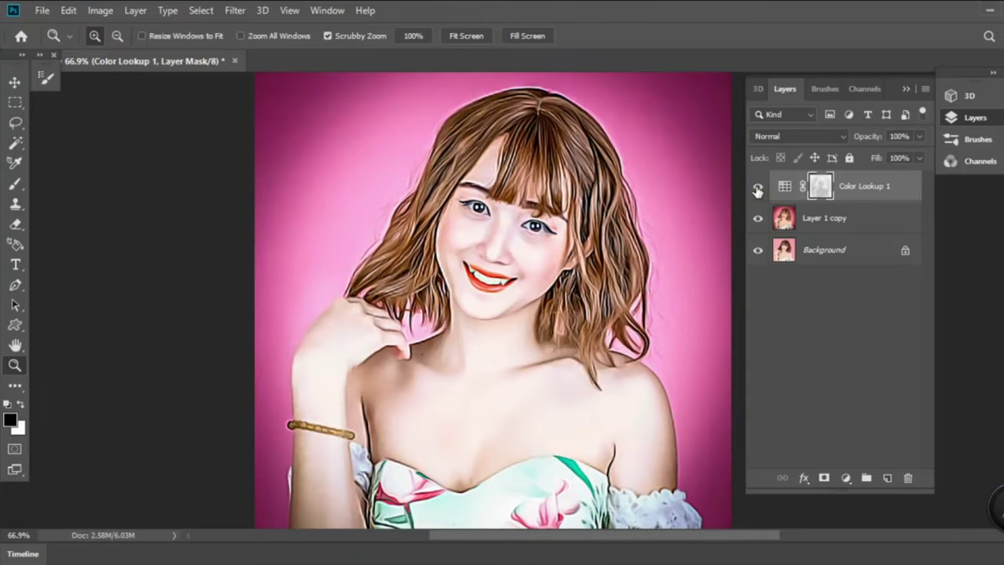